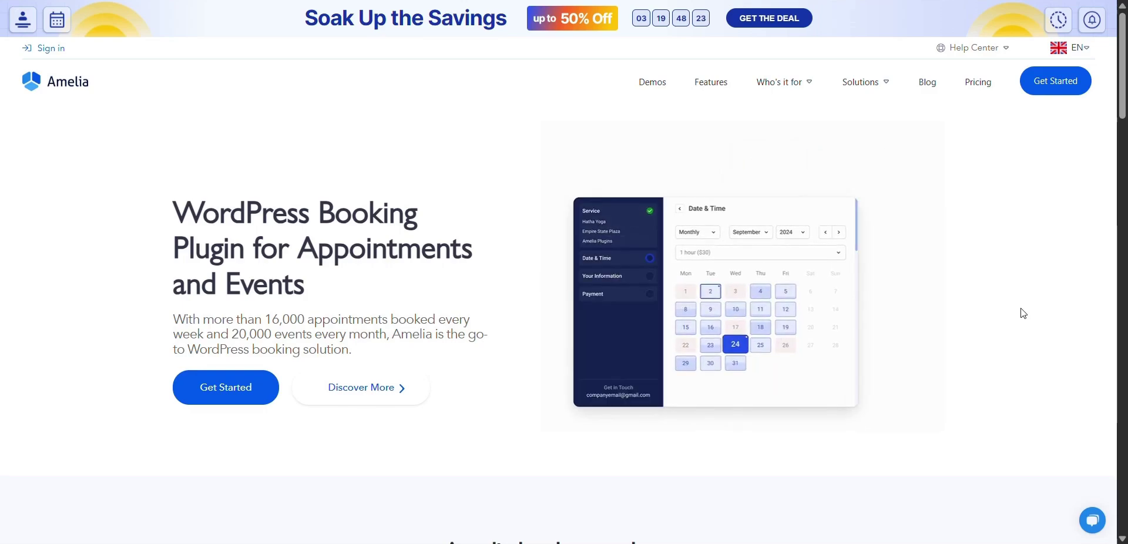
- Scroll through the Amelia homepage's demos, features and pricing sections
scroll(1023, 314, "down", 4)
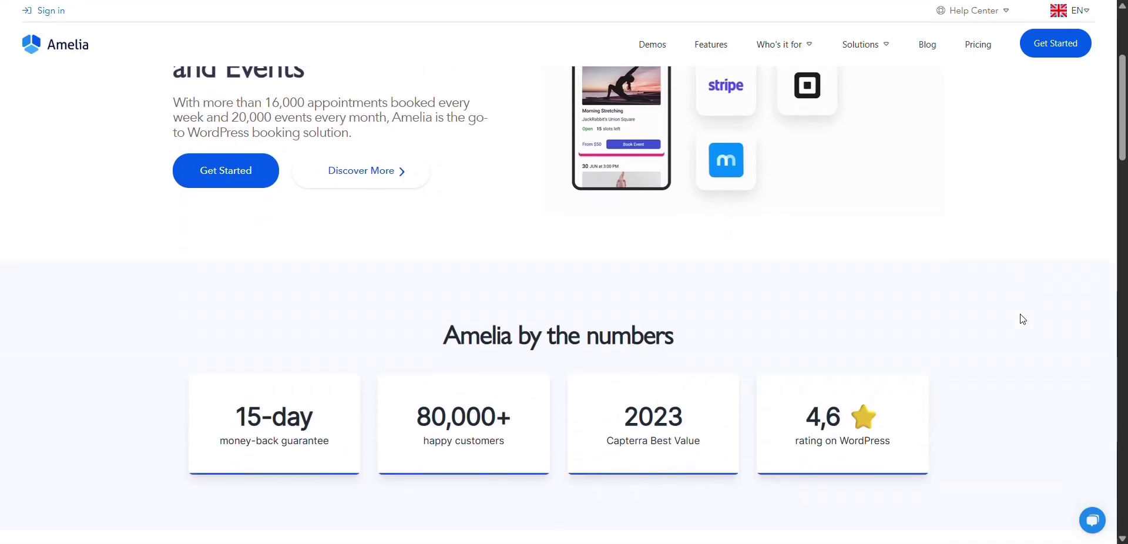
scroll(1023, 319, "down", 6)
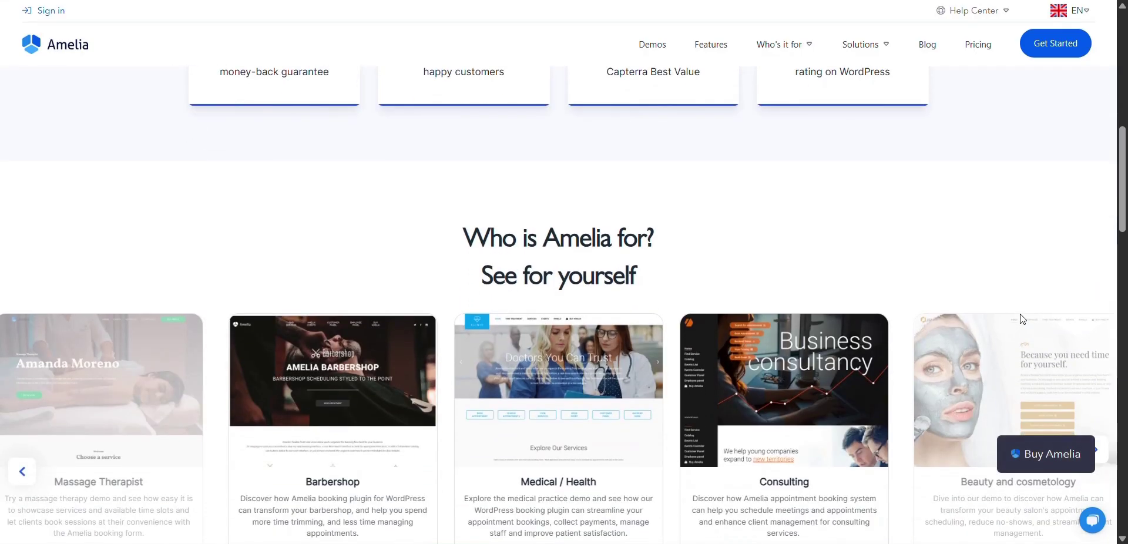
scroll(1023, 319, "down", 7)
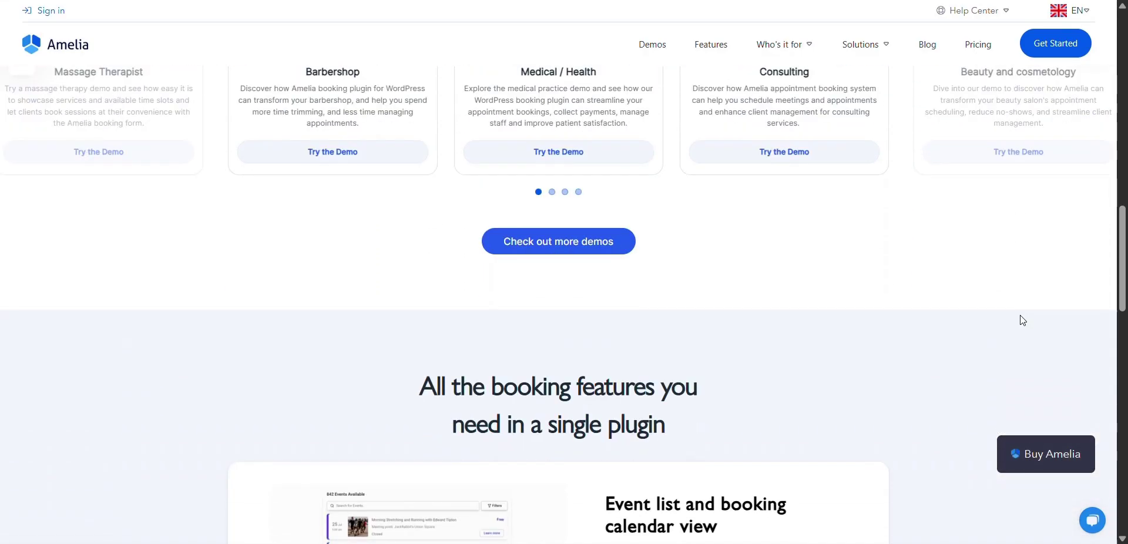
scroll(1023, 321, "down", 8)
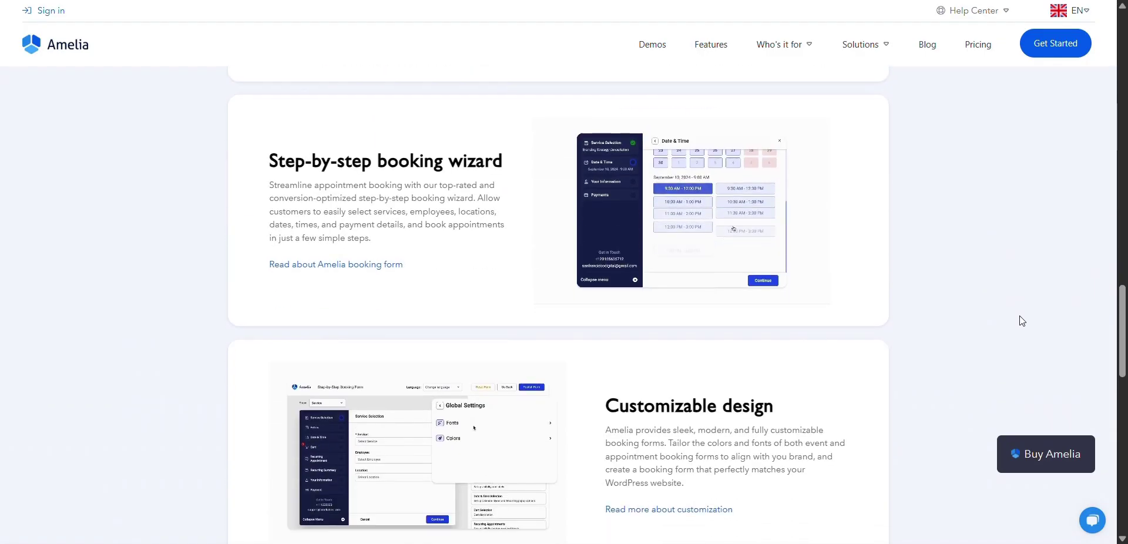
scroll(1023, 320, "down", 5)
scroll(1022, 320, "down", 10)
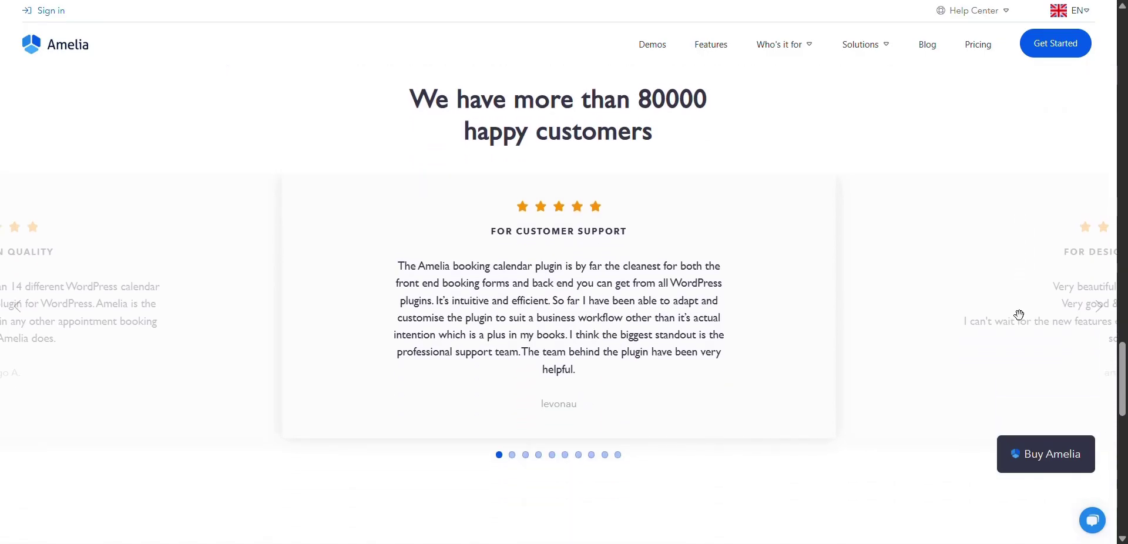
scroll(607, 277, "up", 15)
scroll(607, 176, "down", 20)
scroll(629, 188, "down", 3)
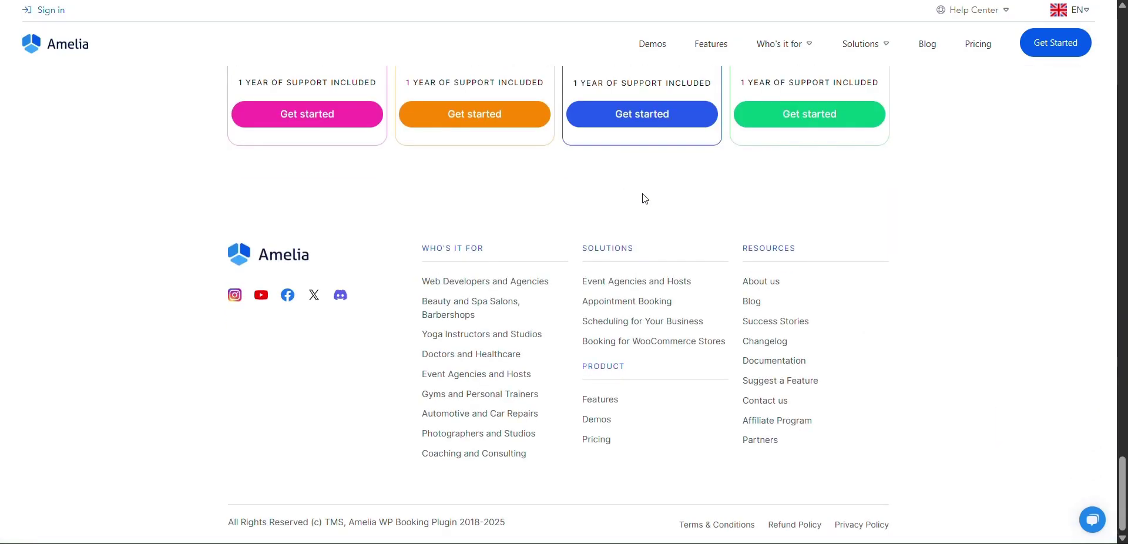
scroll(732, 219, "up", 20)
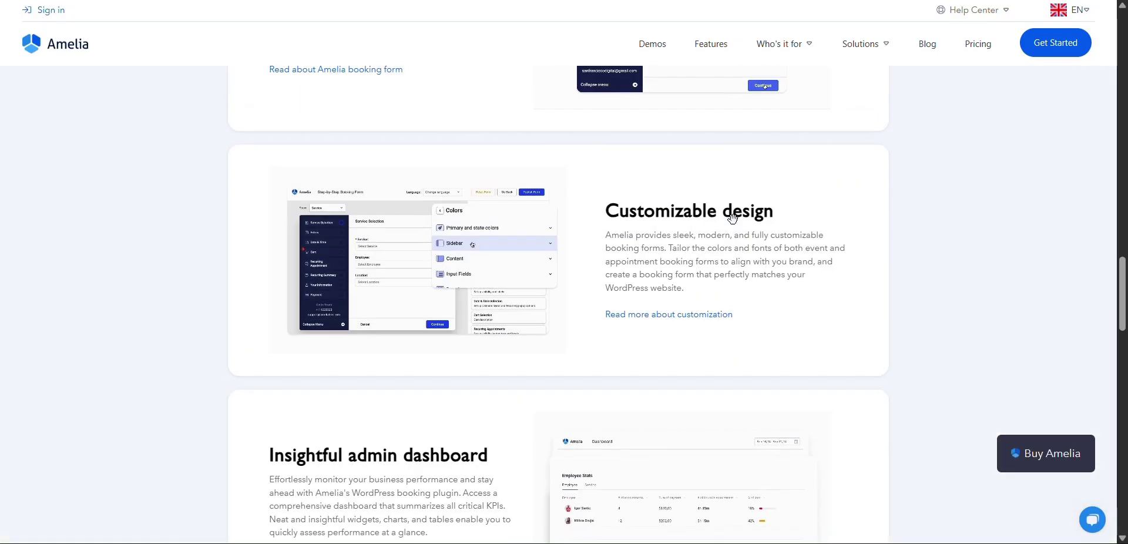
scroll(732, 219, "up", 20)
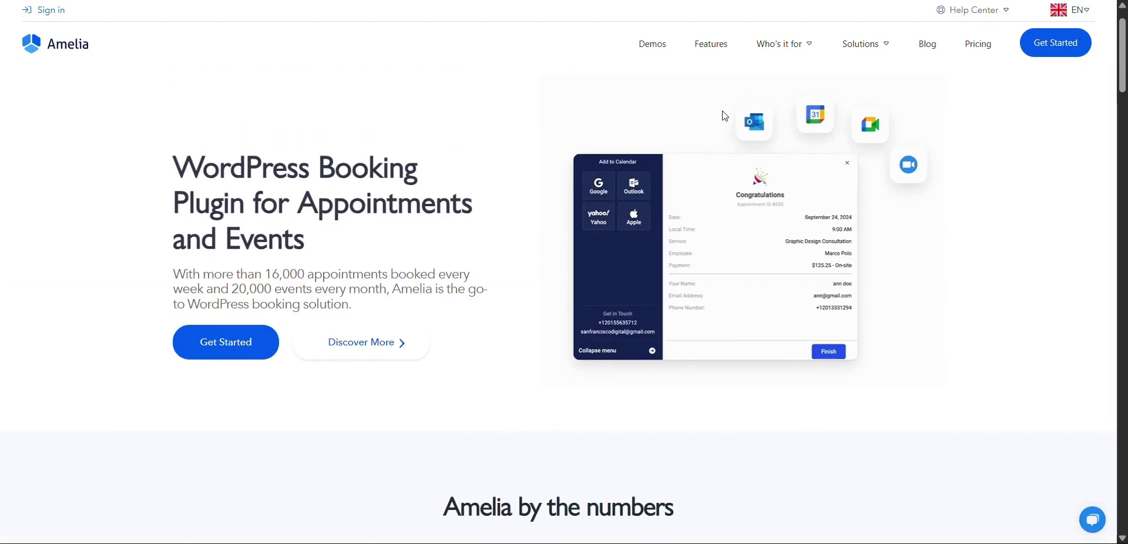
left_click(714, 87)
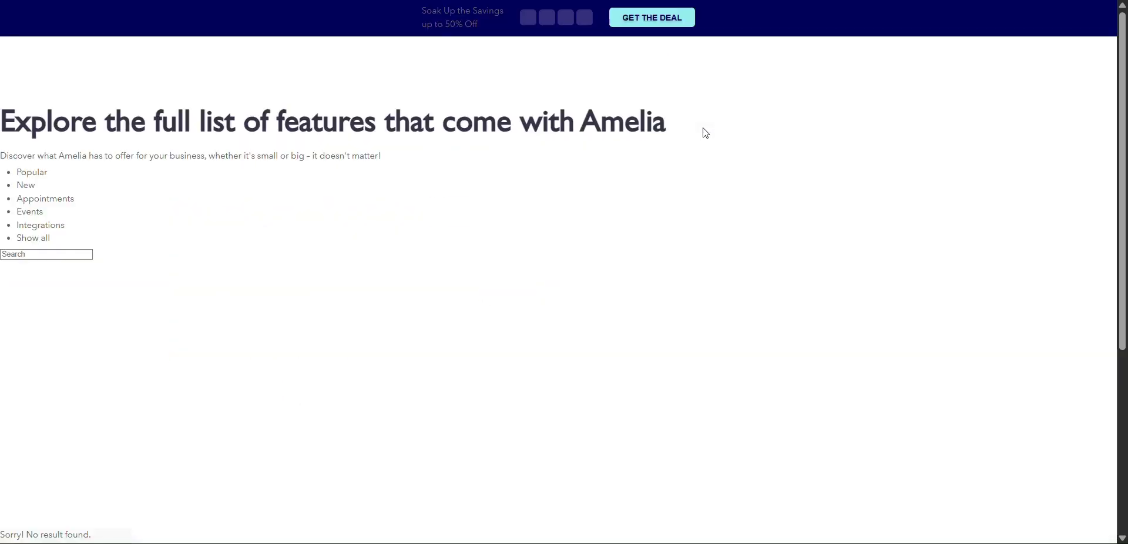
scroll(705, 141, "down", 6)
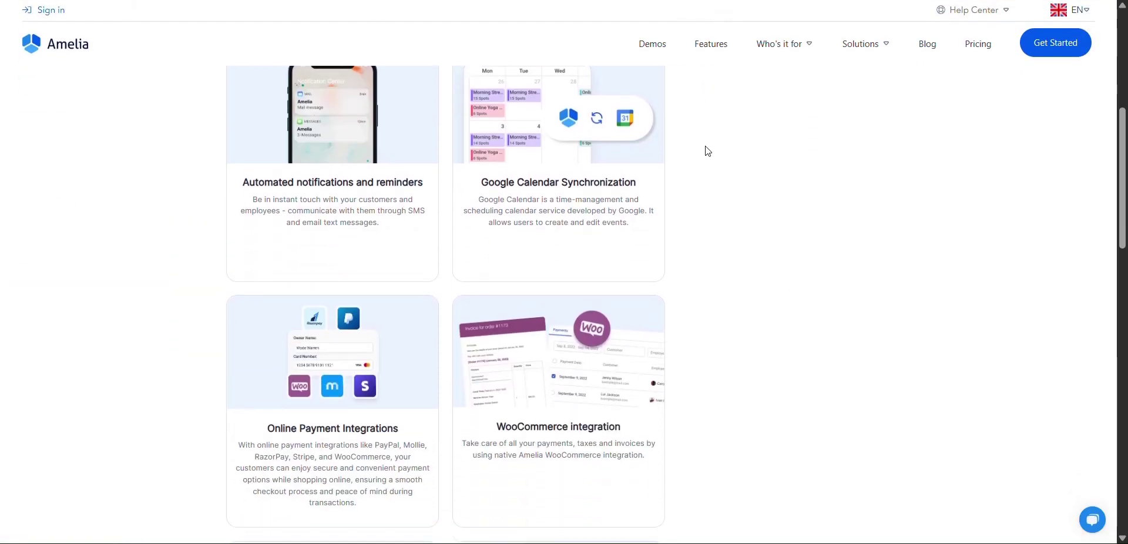
scroll(708, 153, "down", 10)
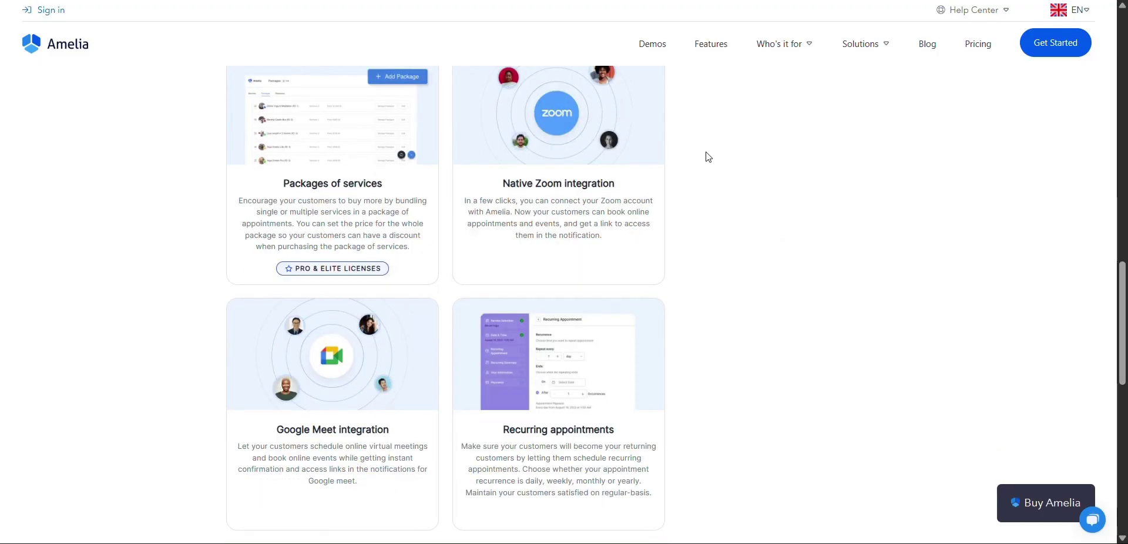
scroll(708, 156, "down", 10)
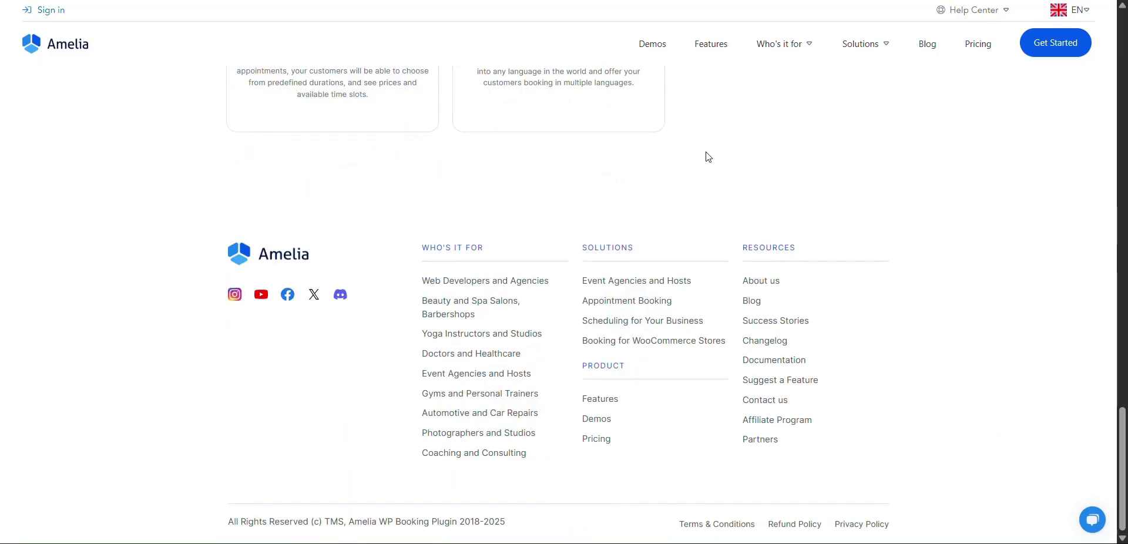
scroll(708, 156, "up", 15)
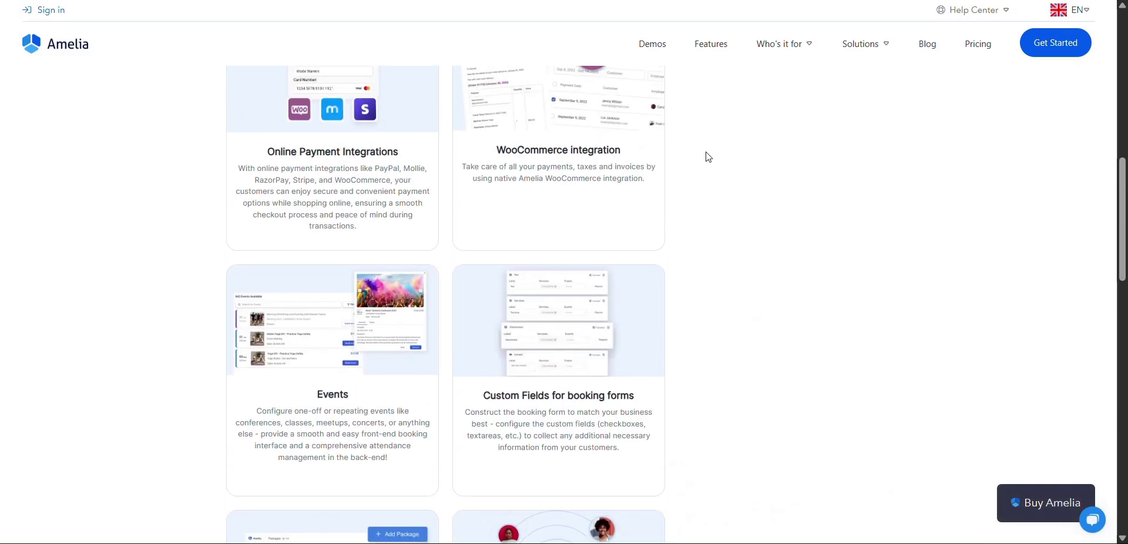
scroll(708, 156, "up", 10)
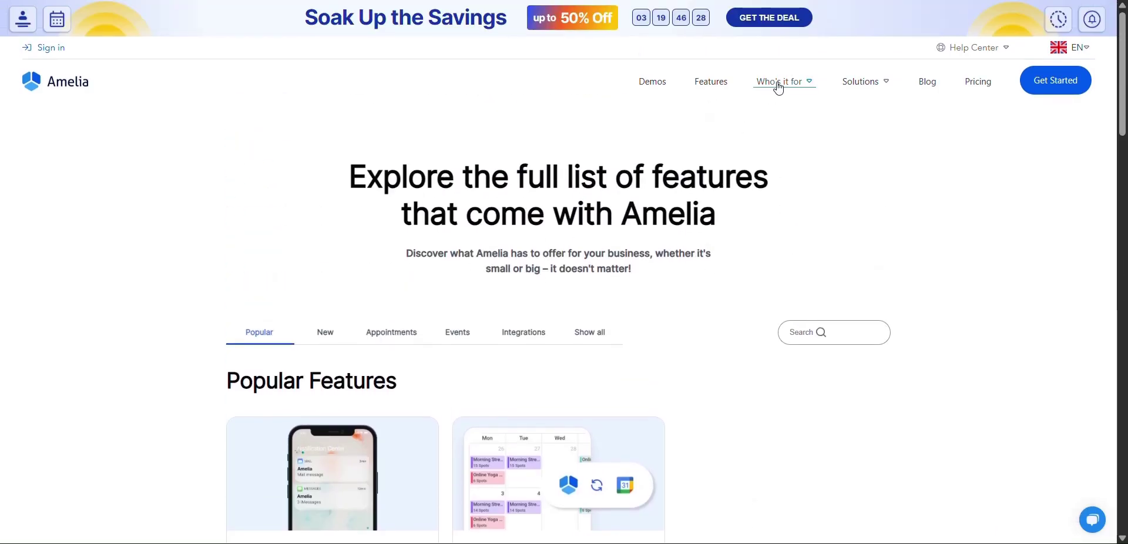
left_click(779, 85)
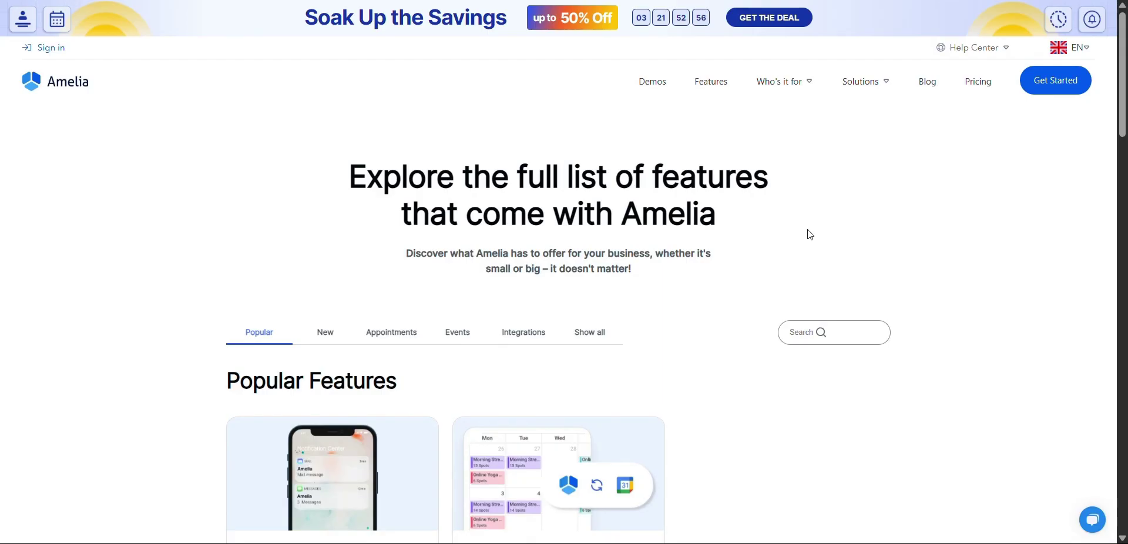
scroll(810, 234, "down", 20)
scroll(807, 236, "down", 5)
scroll(801, 239, "up", 2)
- Open the Multilingual support card and read through its translation documentation article
left_click(564, 253)
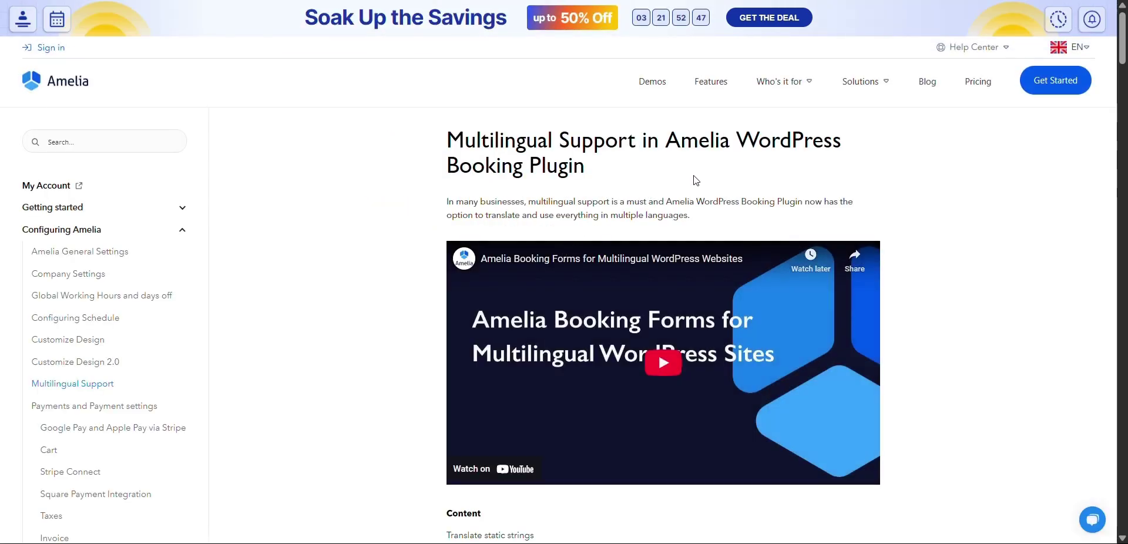
scroll(696, 180, "down", 5)
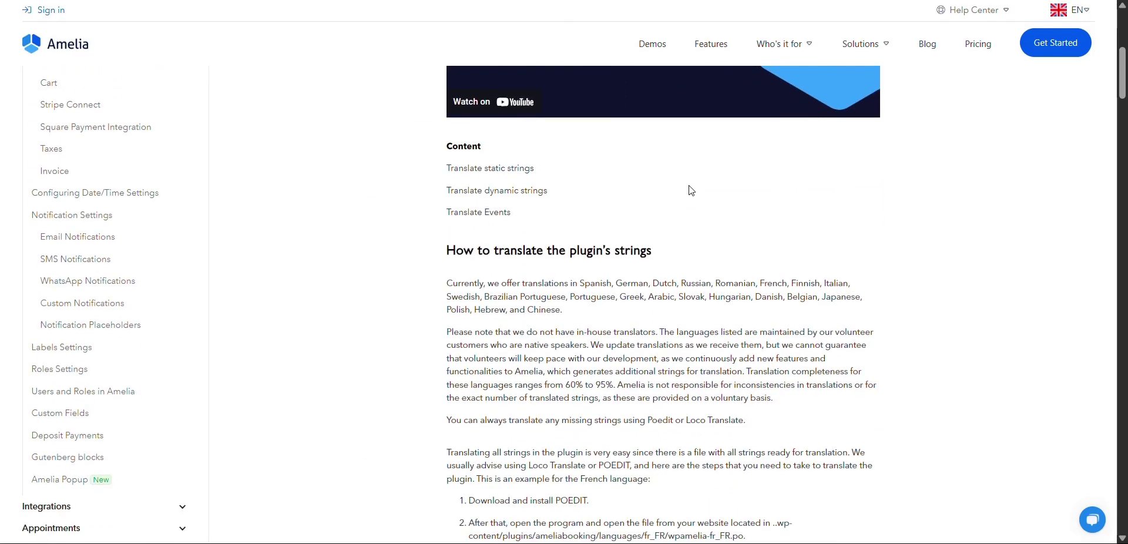
scroll(692, 190, "down", 4)
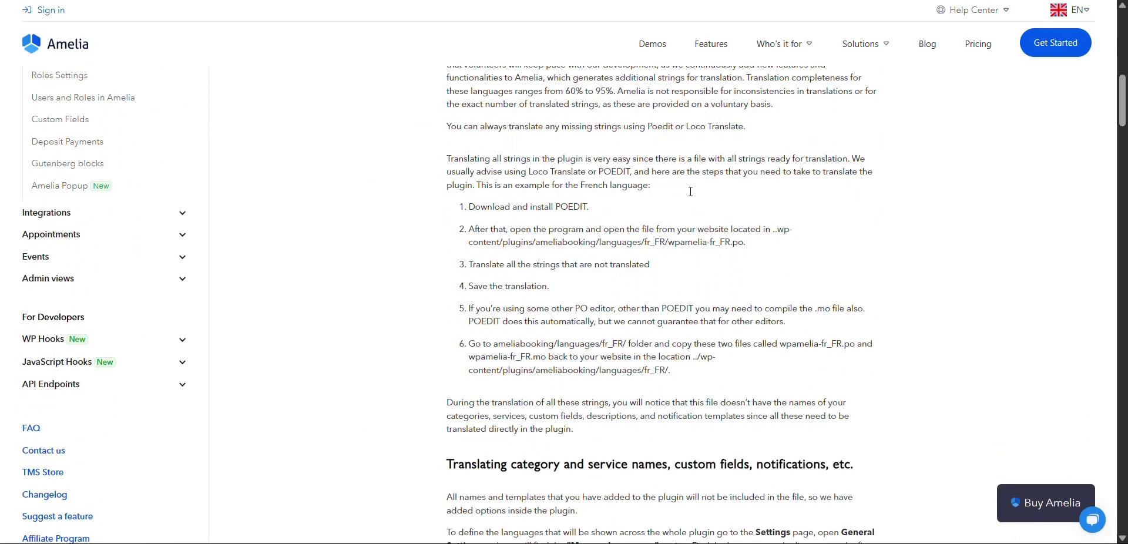
scroll(692, 195, "down", 6)
scroll(692, 197, "down", 7)
scroll(717, 224, "down", 9)
scroll(718, 227, "down", 9)
scroll(718, 232, "down", 9)
scroll(712, 254, "down", 9)
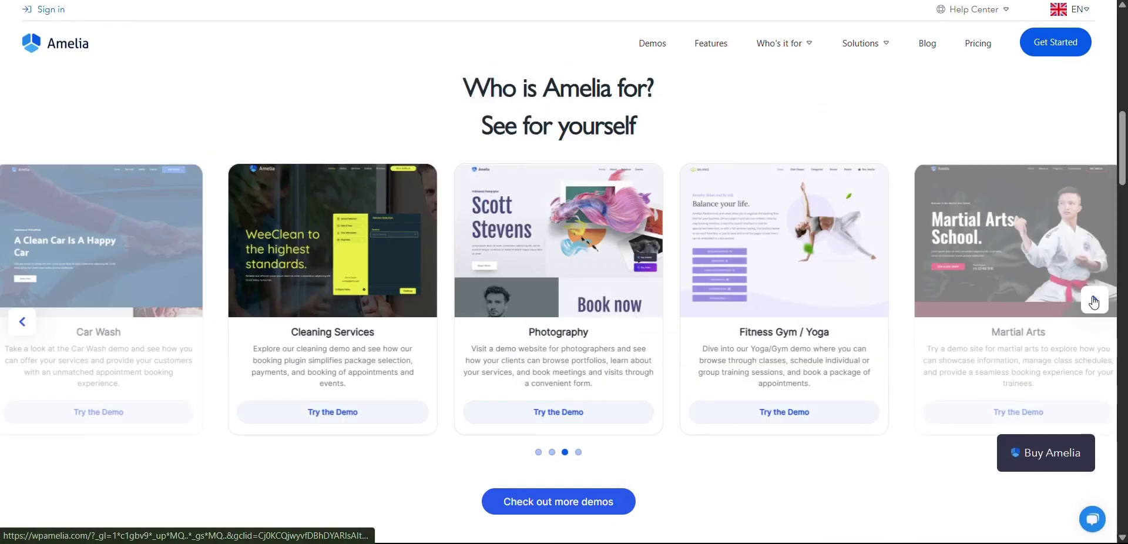
- Page the demo carousel through Photography, Fitness, Life coaching and Barbershop, back to Medical / Health
left_click(1094, 302)
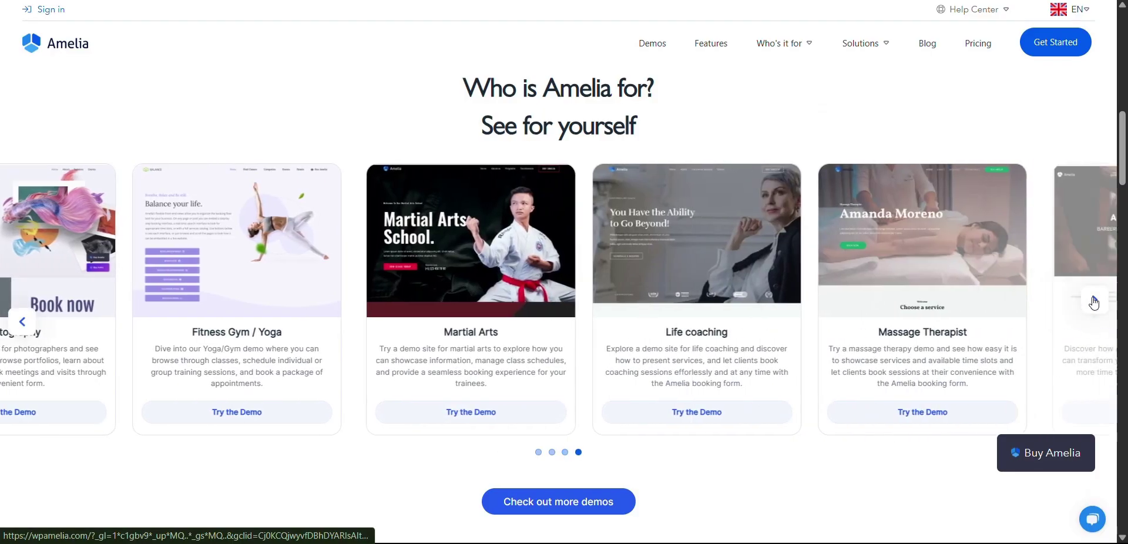
left_click(1094, 302)
left_click(1094, 302)
left_click(1094, 302)
left_click(1094, 302)
left_click(1094, 302)
left_click(1094, 302)
left_click(1095, 302)
left_click(1094, 302)
left_click(1094, 302)
left_click(1095, 302)
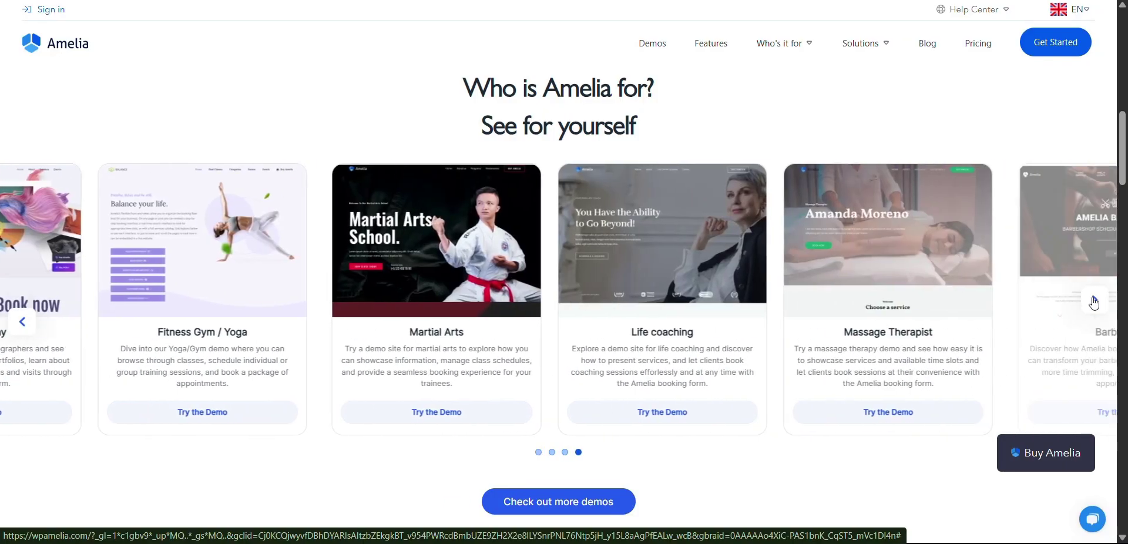
left_click(1094, 302)
left_click(1094, 302)
left_click(1094, 303)
left_click(1094, 302)
left_click(1095, 302)
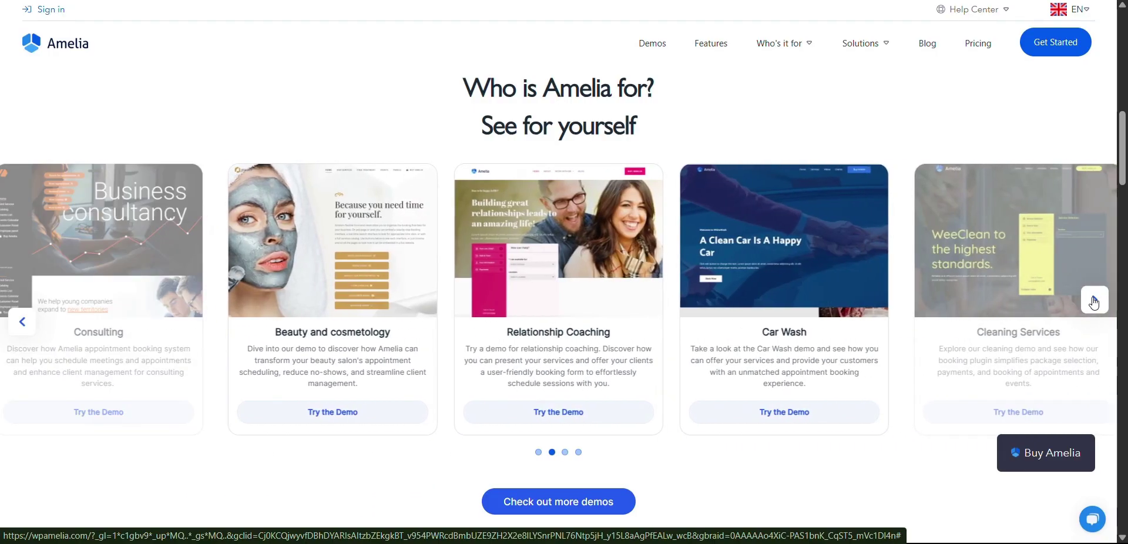
left_click(1094, 302)
left_click(1094, 302)
left_click(1094, 302)
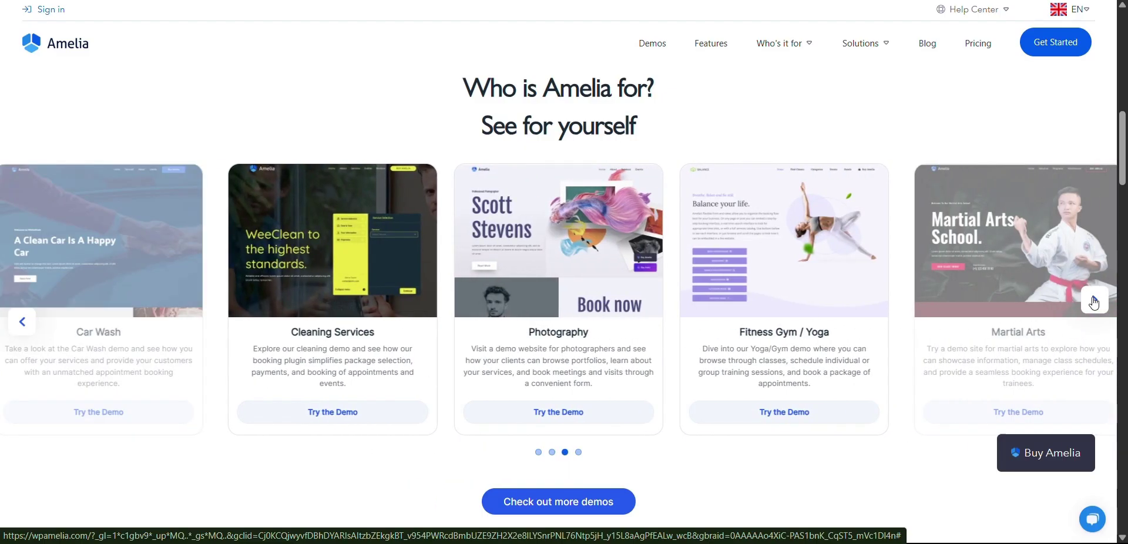
left_click(1095, 302)
left_click(1095, 302)
left_click(1095, 302)
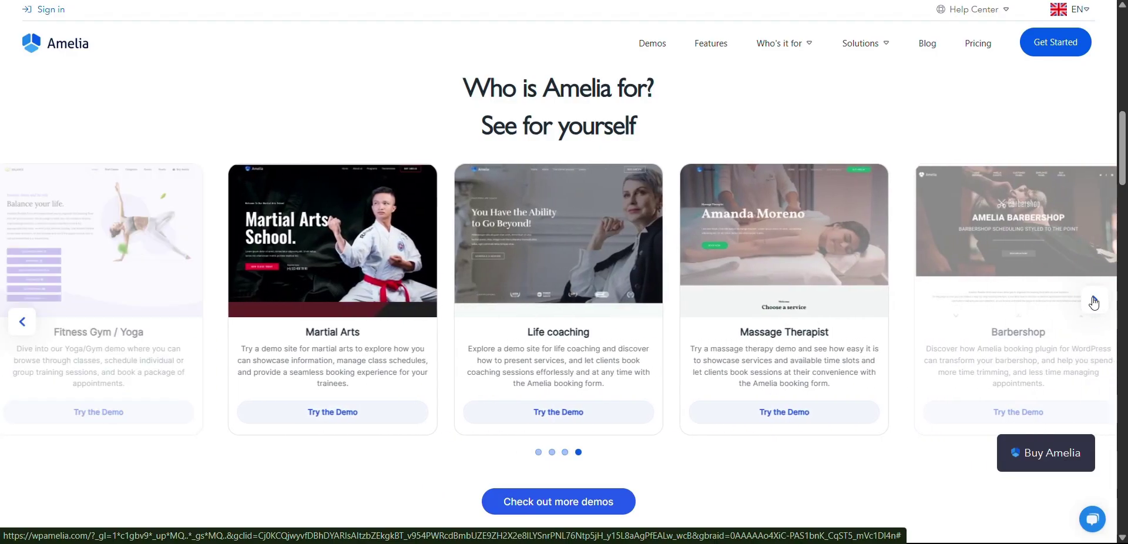
left_click(1094, 302)
left_click(1094, 302)
left_click(1094, 302)
left_click(1094, 302)
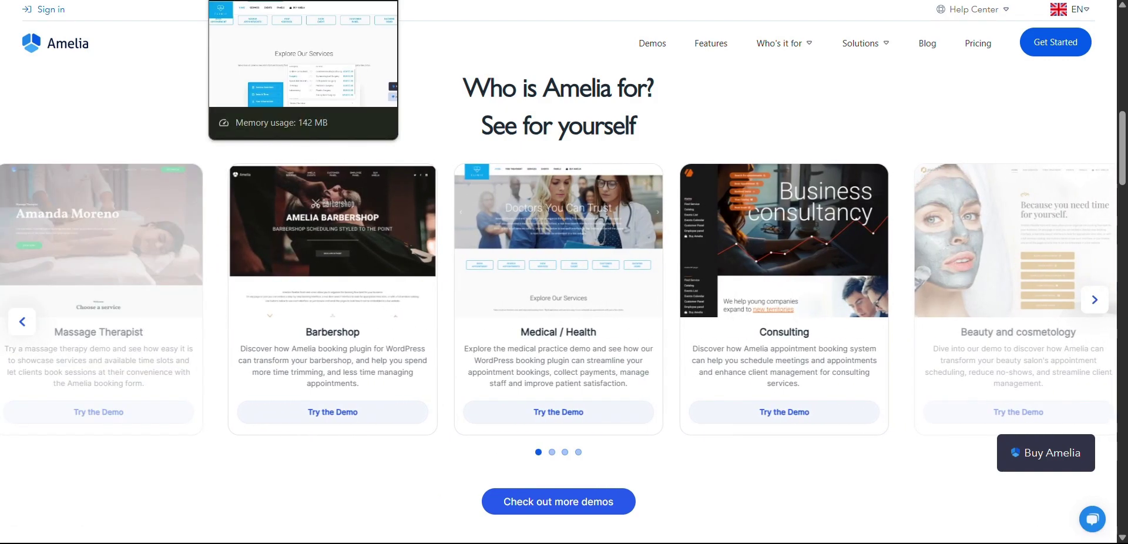
- On the Clinic demo site, choose Immunisation as the booking form's service
left_click(276, 0)
scroll(521, 264, "up", 7)
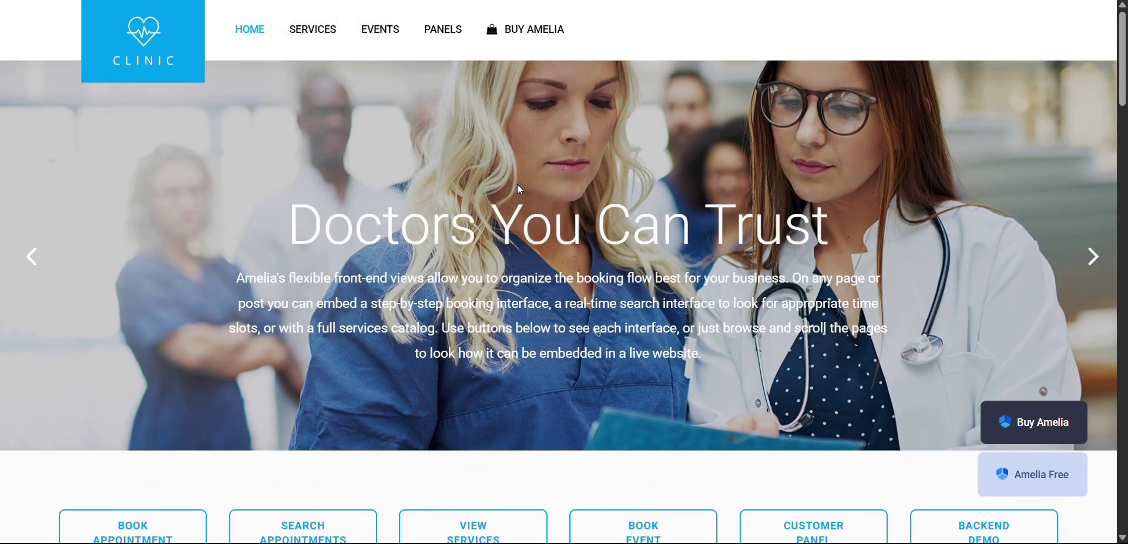
scroll(517, 185, "down", 7)
left_click(561, 303)
left_click(555, 288)
mouse_move(545, 394)
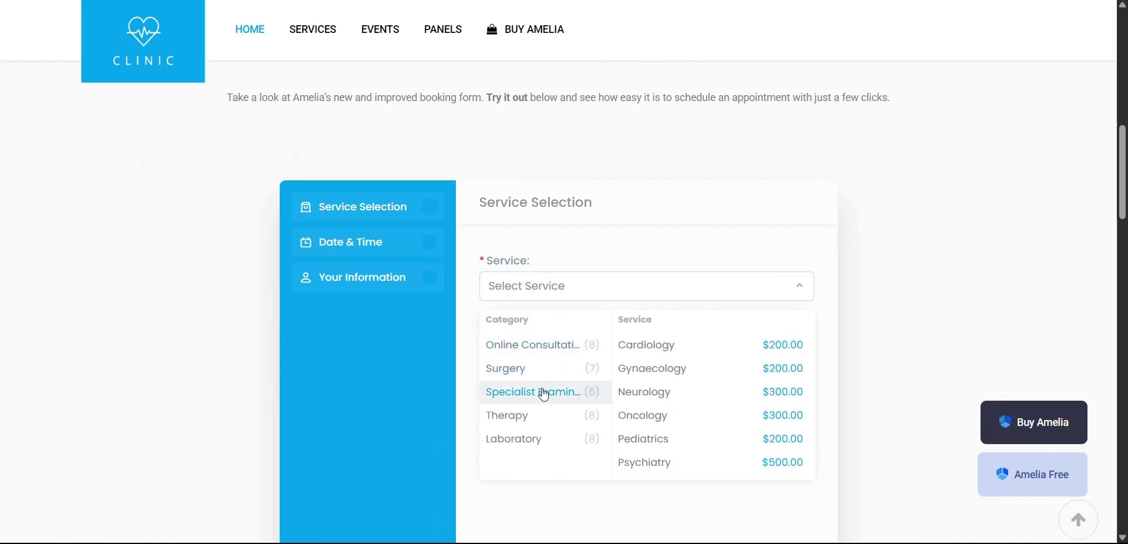
mouse_move(552, 344)
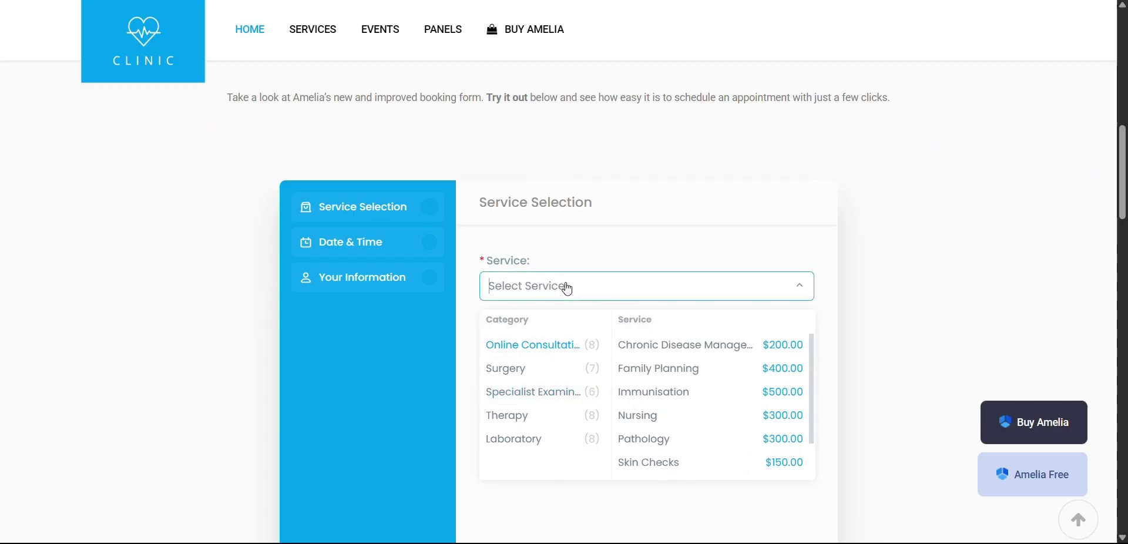
left_click(716, 408)
- Pick the employee from the Employee dropdown and continue to the next booking step
left_click(610, 357)
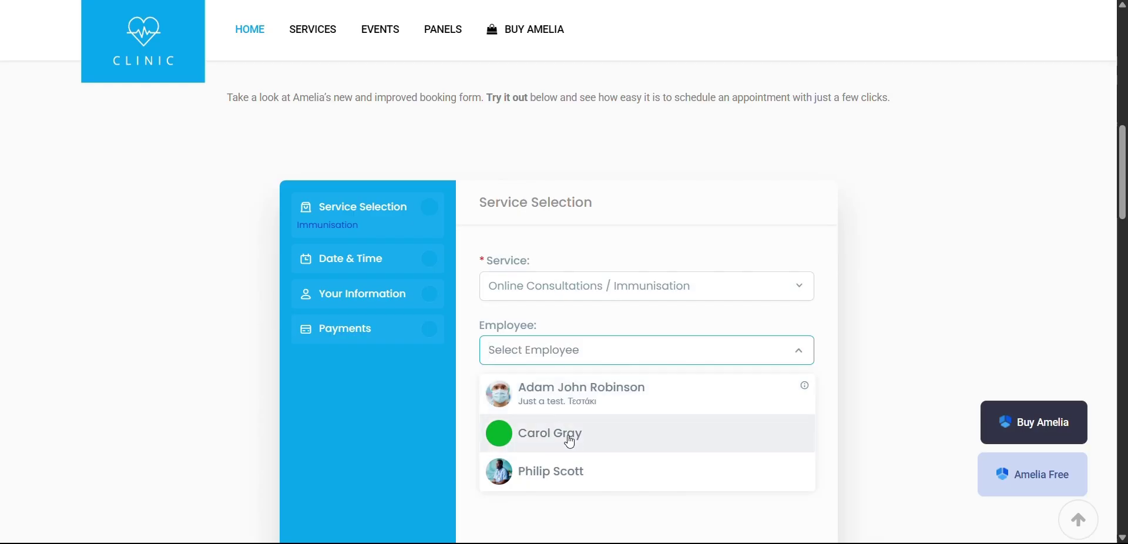
scroll(567, 433, "down", 2)
left_click(573, 403)
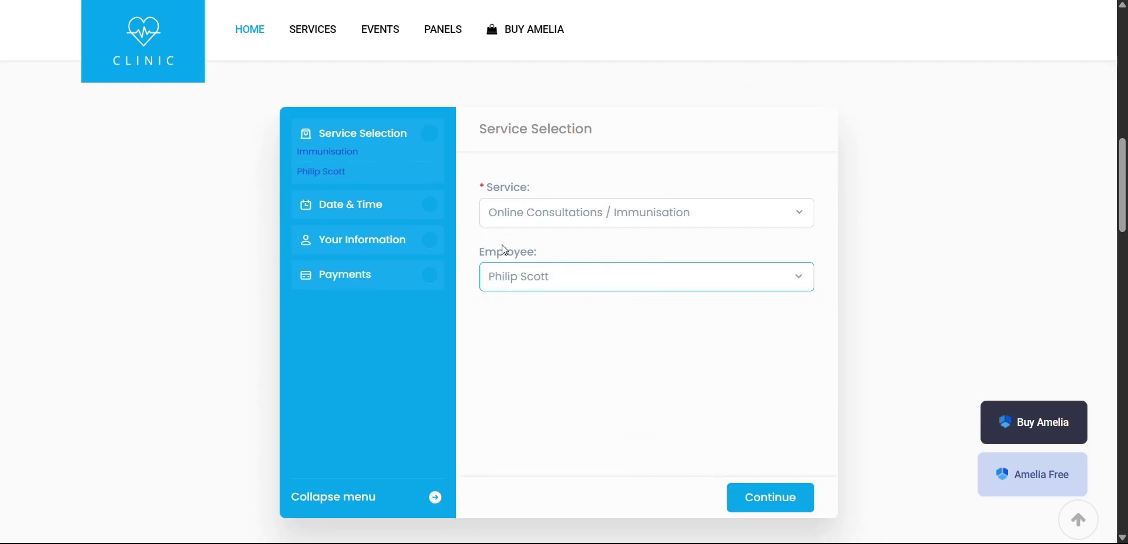
left_click(769, 498)
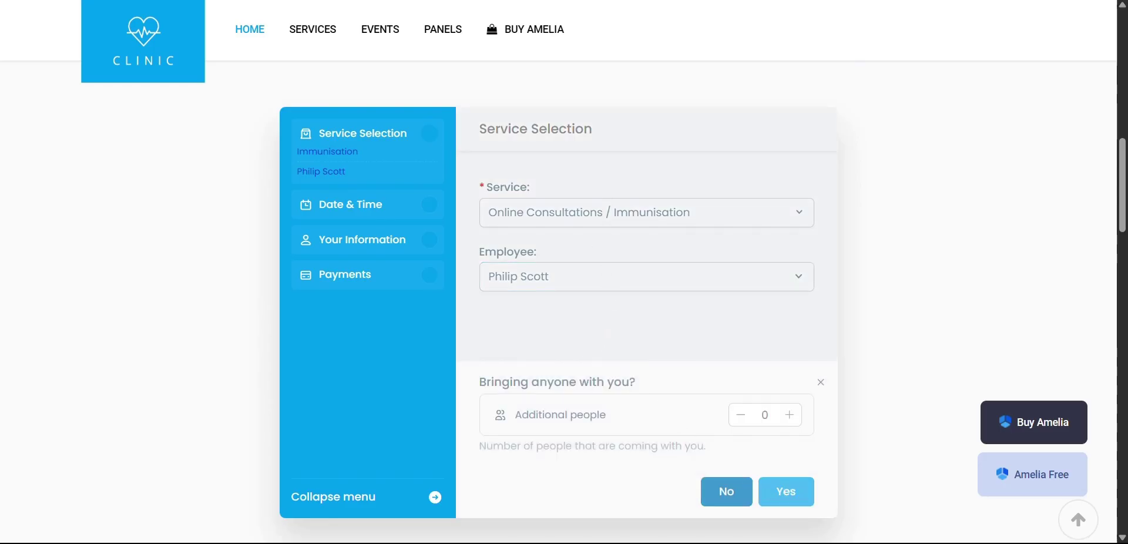
- On the barbershop demo, open the Treat Yourself and save package details and browse them
key("ctrl+Tab")
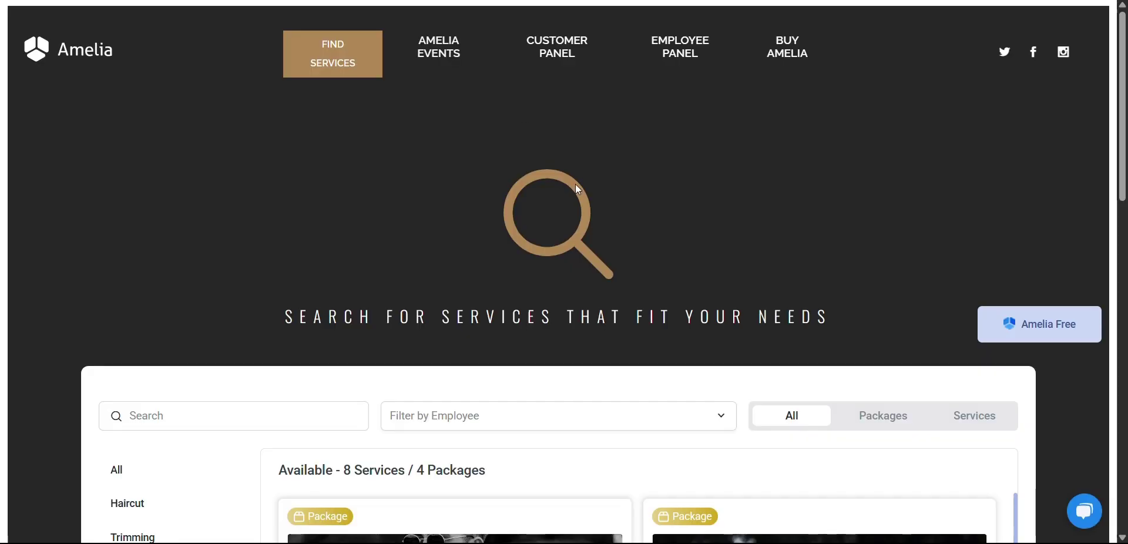
scroll(578, 261, "down", 5)
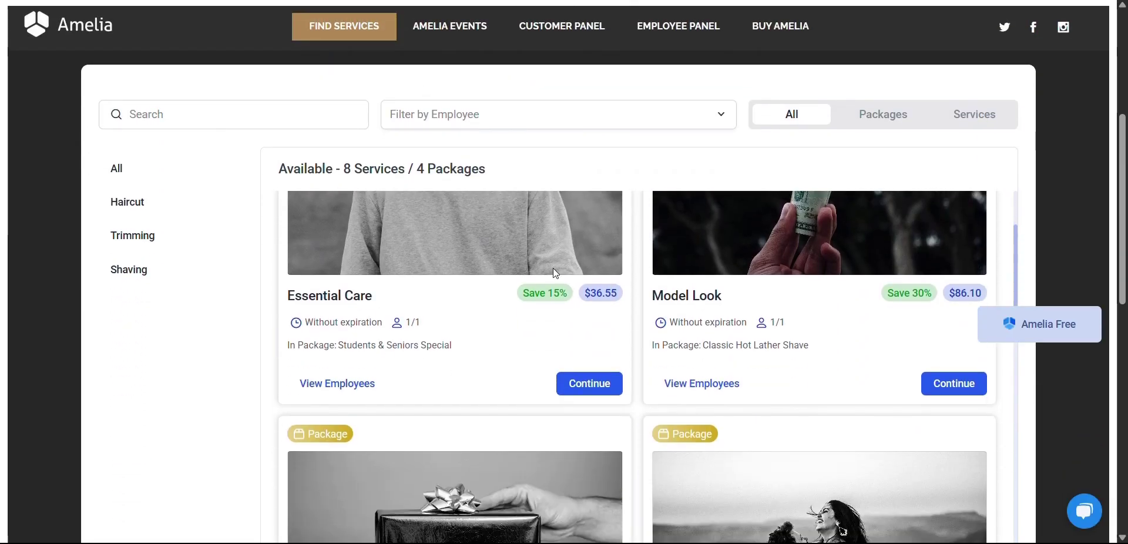
scroll(555, 272, "down", 4)
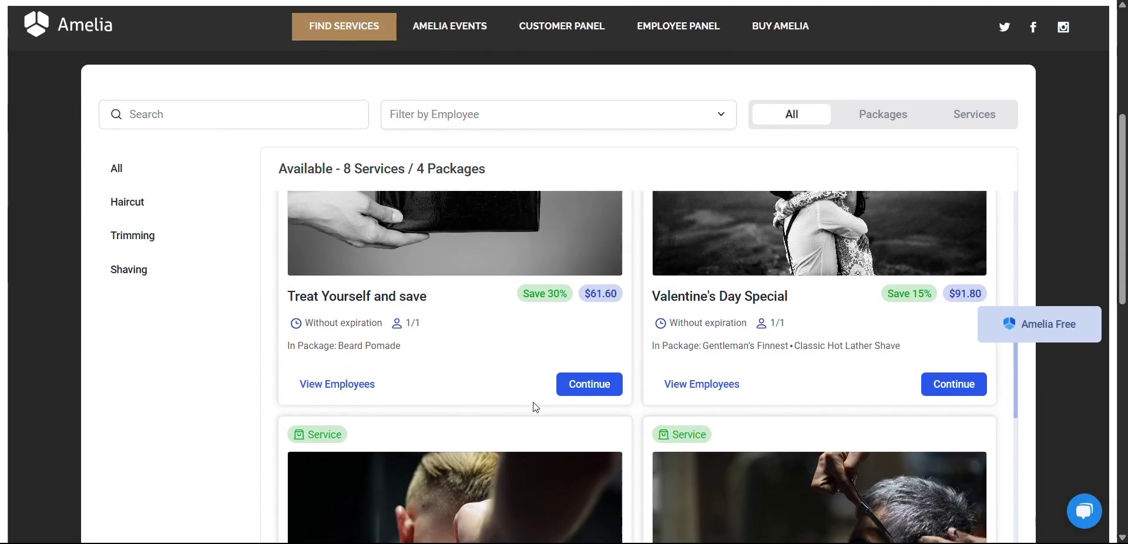
left_click(577, 384)
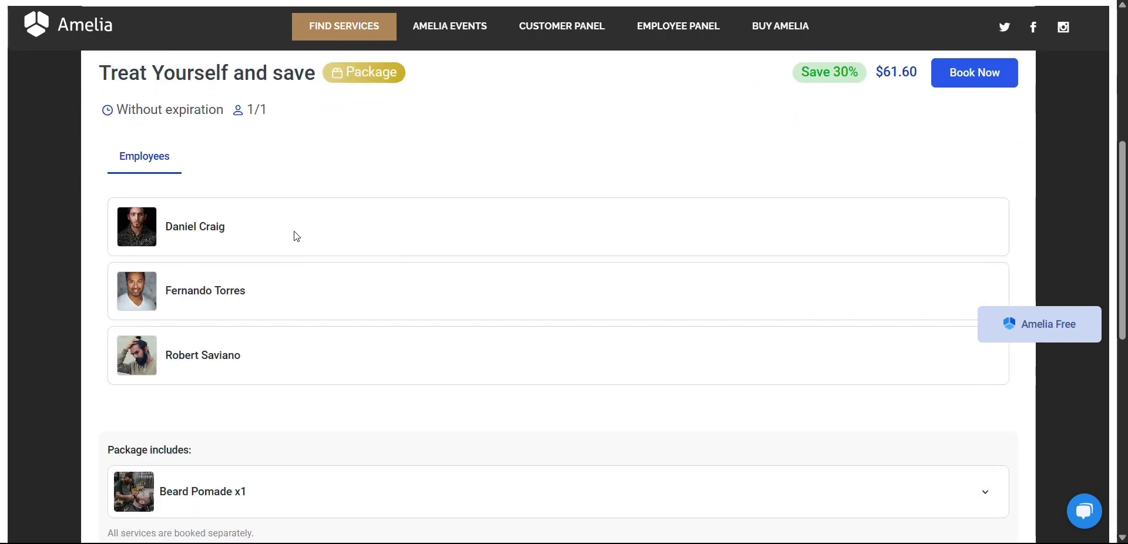
scroll(294, 234, "down", 3)
scroll(461, 320, "up", 8)
scroll(467, 332, "down", 6)
scroll(459, 340, "up", 4)
scroll(448, 373, "up", 3)
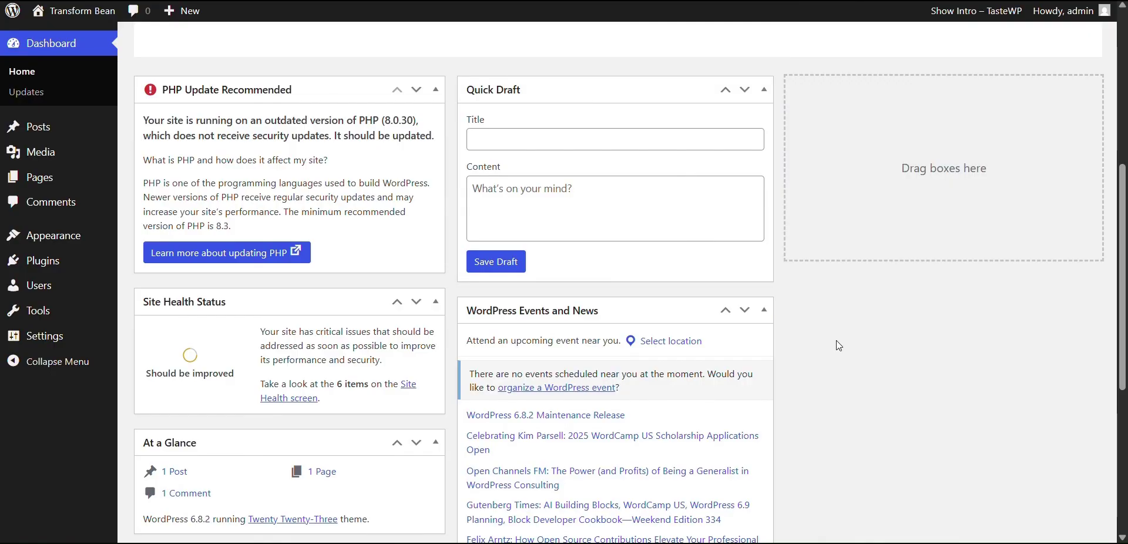
- Search the plugin directory for 'Amelia', then install and activate the Amelia plugin
mouse_move(38, 269)
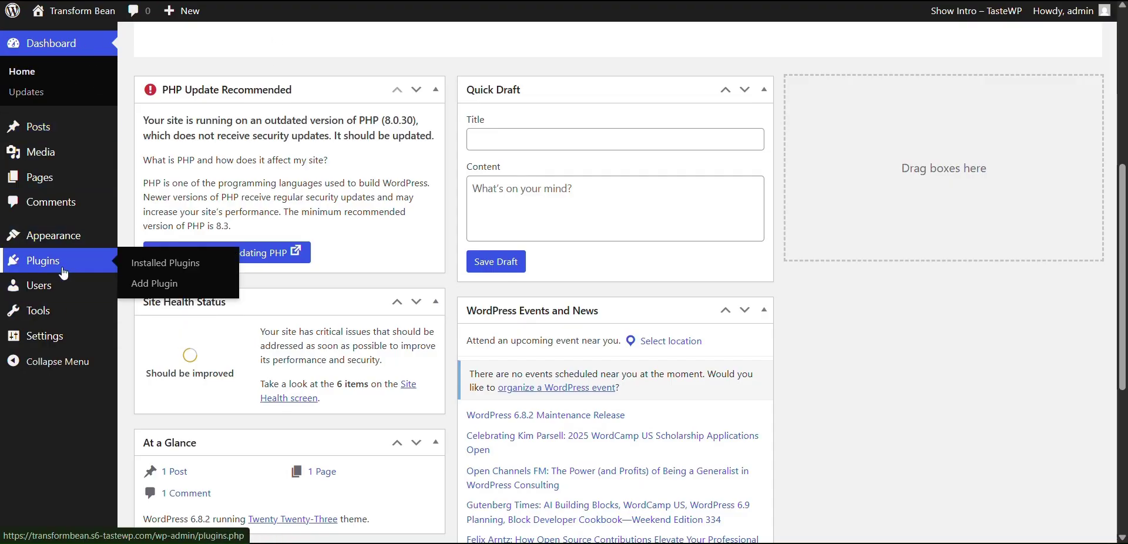
left_click(156, 286)
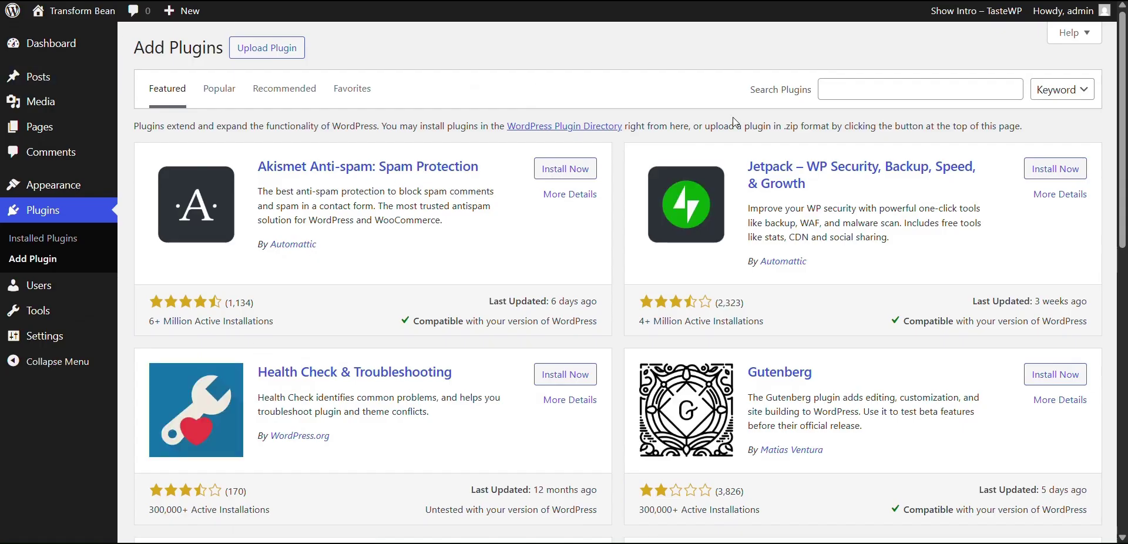
left_click(915, 99)
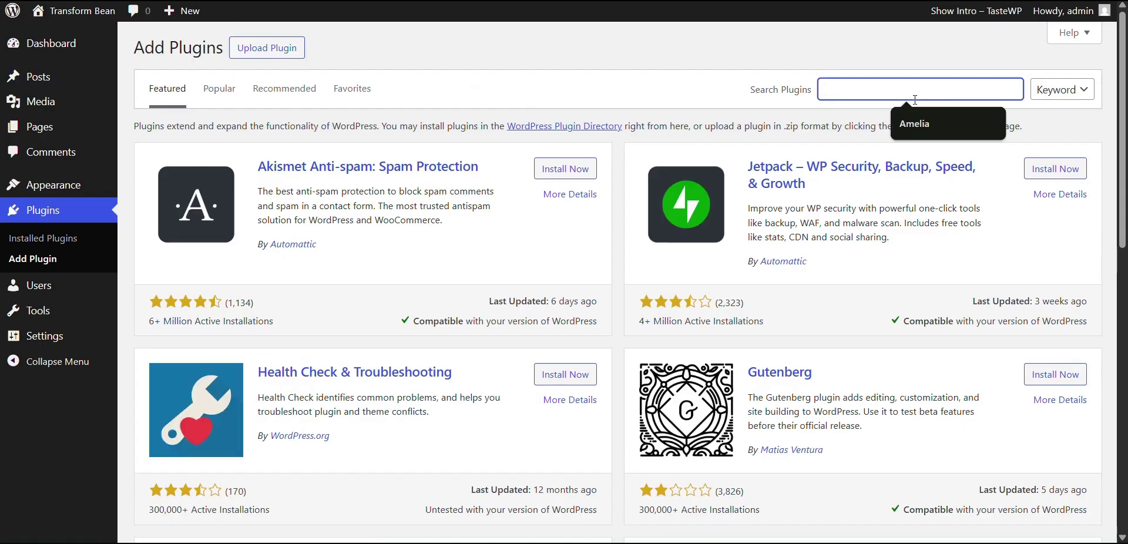
left_click(933, 117)
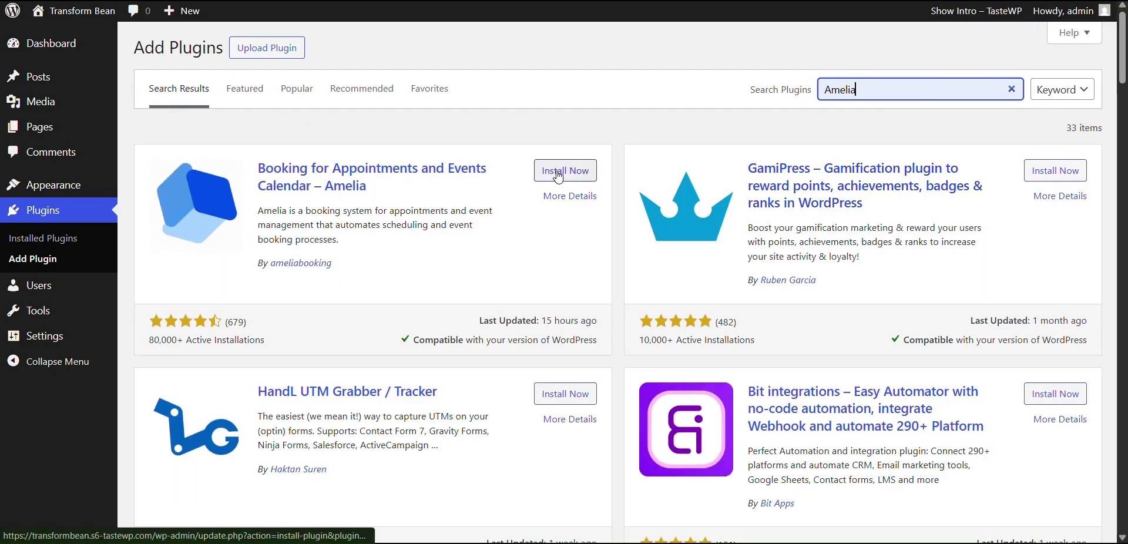
left_click(558, 177)
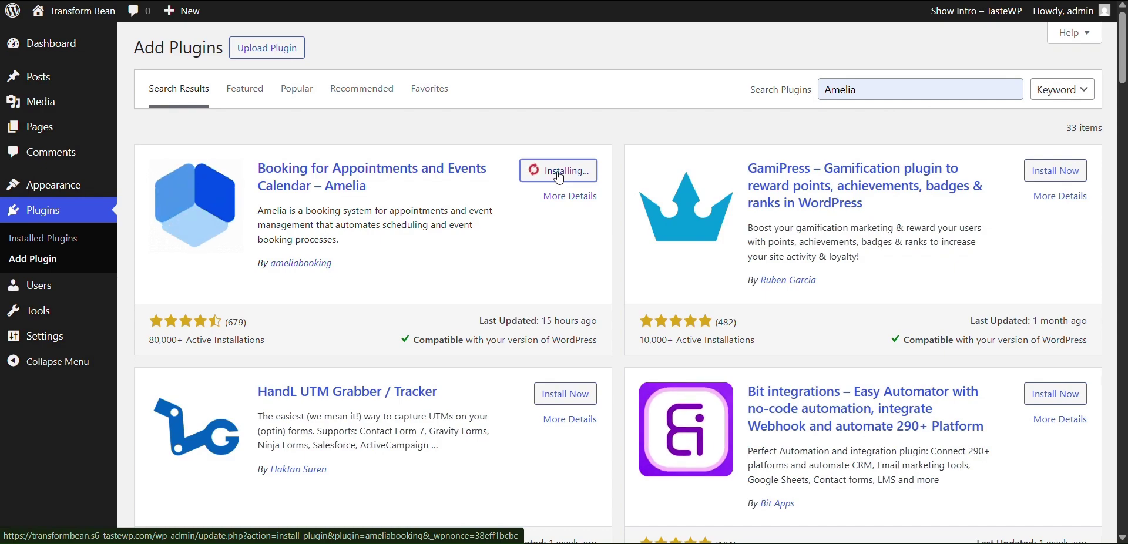
left_click(558, 171)
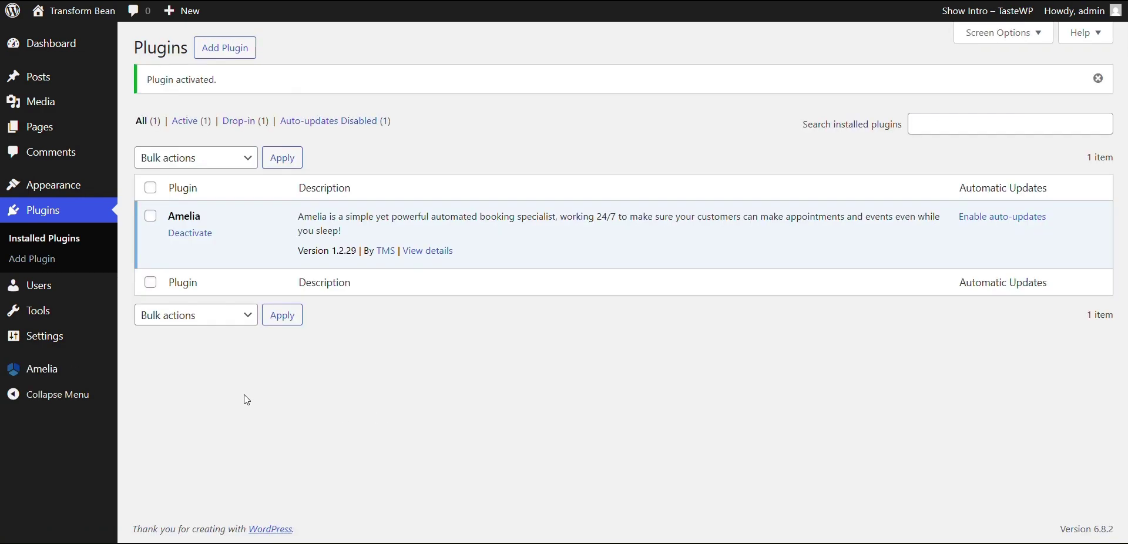
- Open Amelia Settings and review the empty Company Settings panel
mouse_move(97, 379)
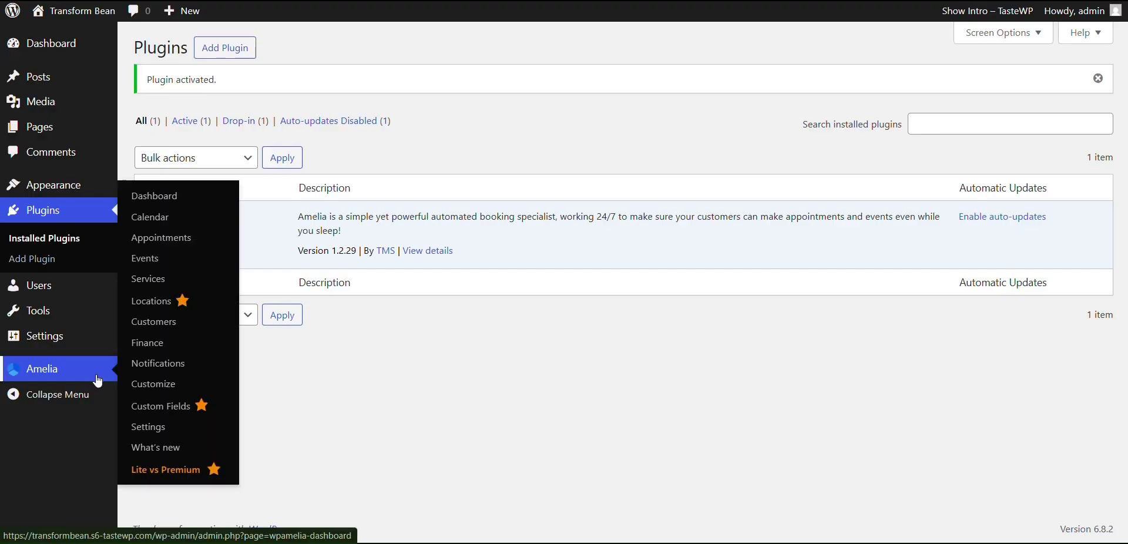
left_click(150, 432)
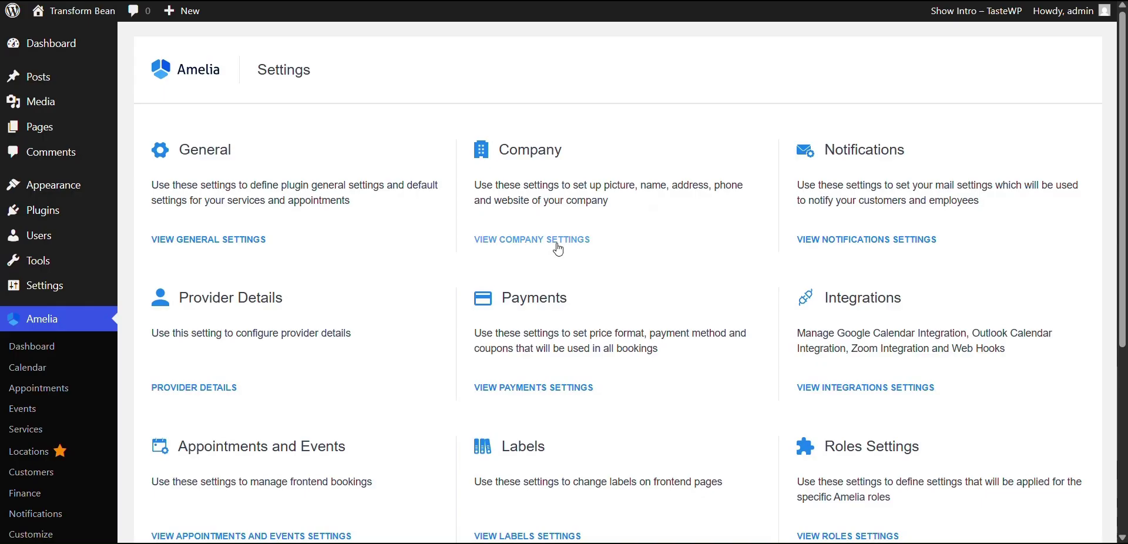
left_click(560, 245)
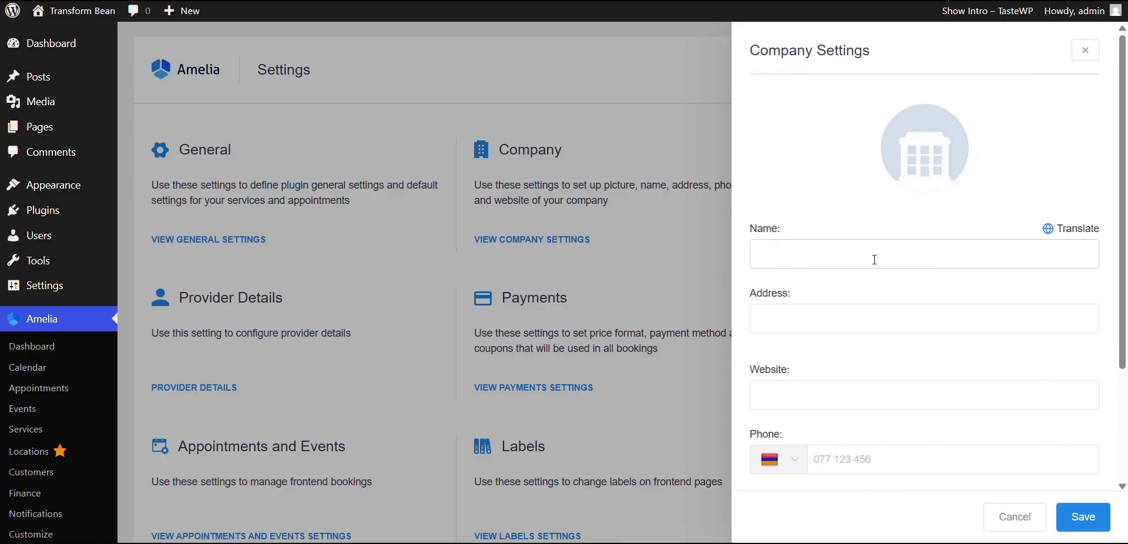
scroll(817, 389, "down", 3)
scroll(1037, 308, "up", 3)
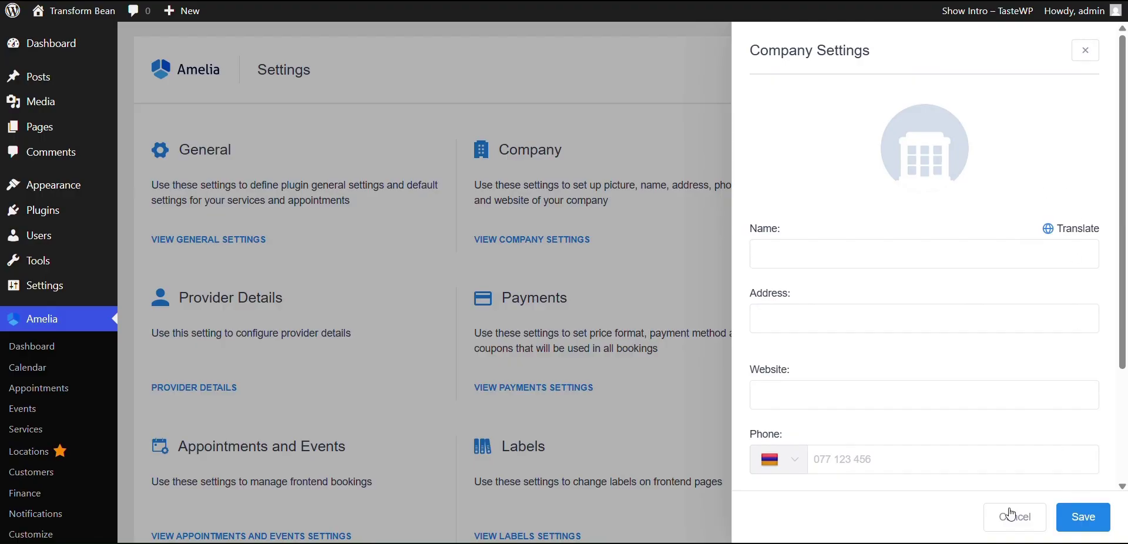
- Cancel Company Settings unchanged and review the empty name, email and phone fields in Provider Details
left_click(1009, 529)
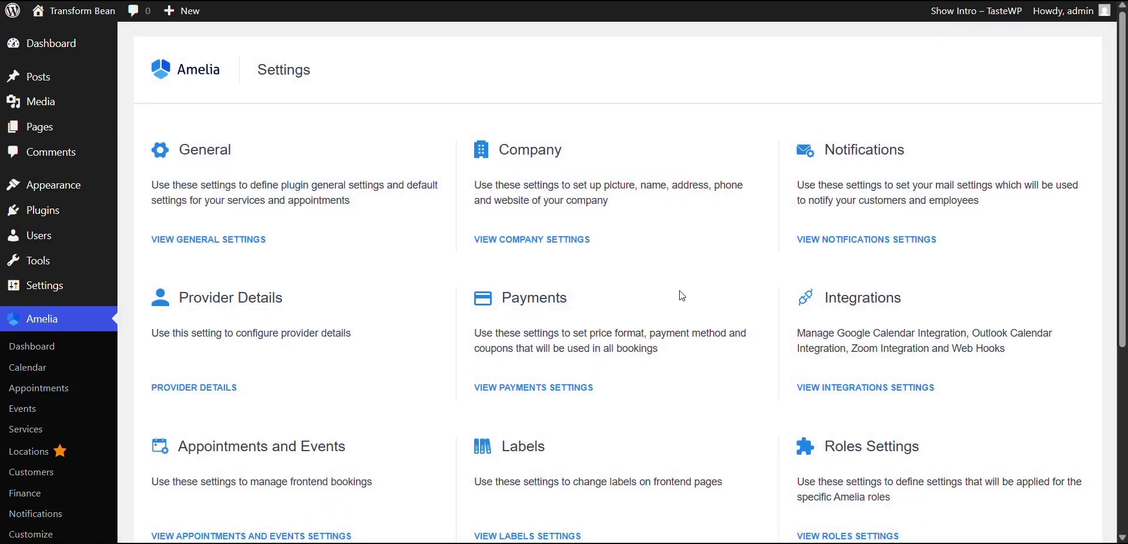
left_click(238, 387)
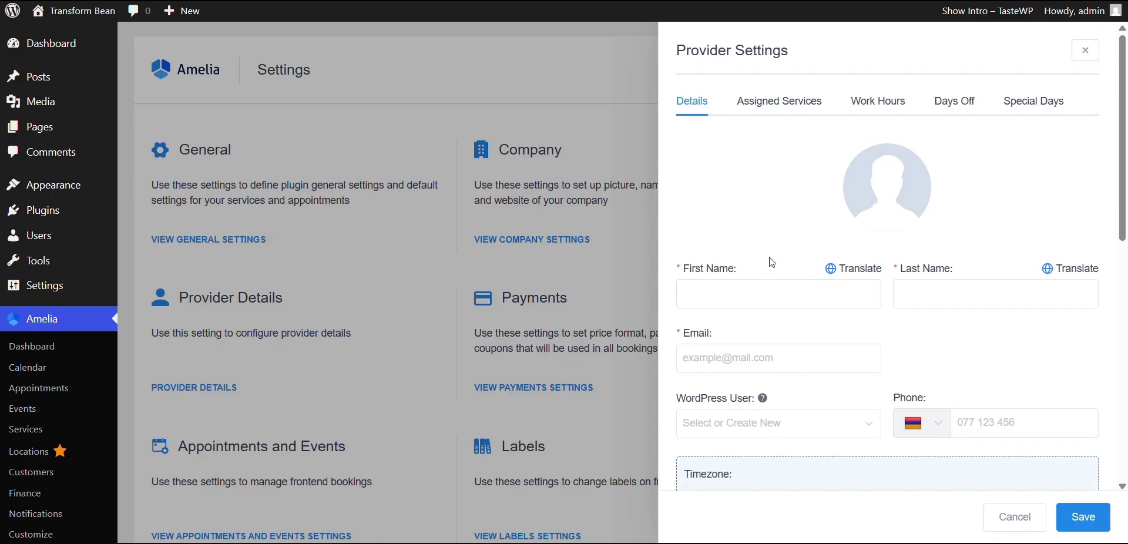
scroll(773, 258, "down", 8)
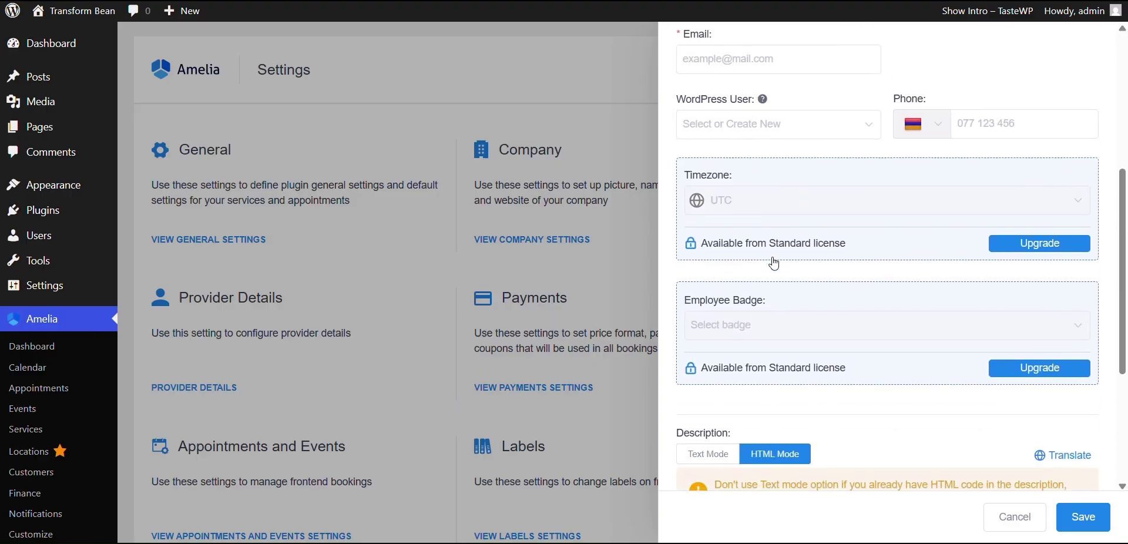
scroll(801, 283, "up", 3)
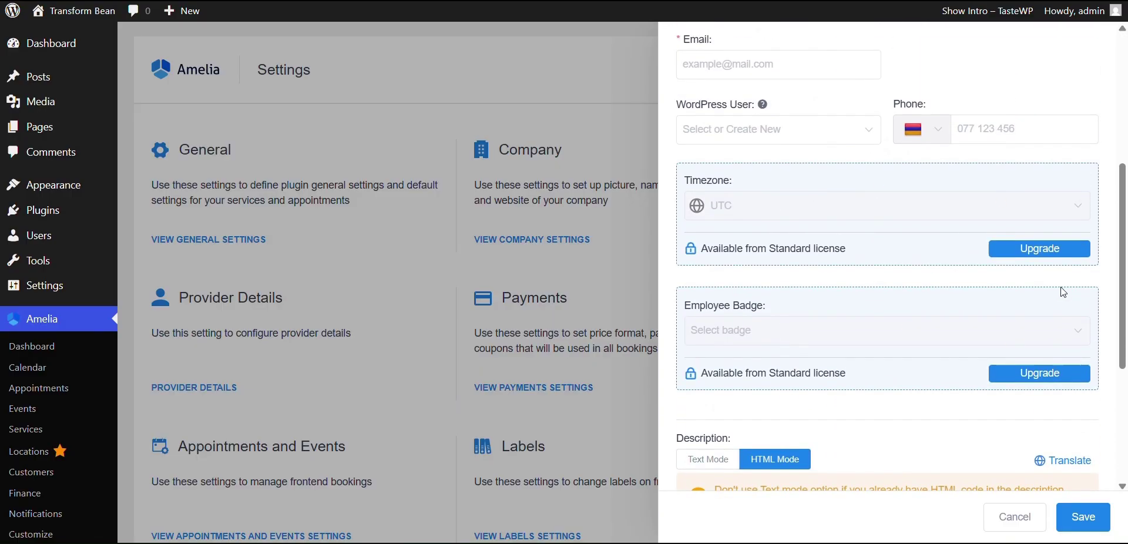
scroll(859, 278, "up", 4)
scroll(839, 298, "up", 1)
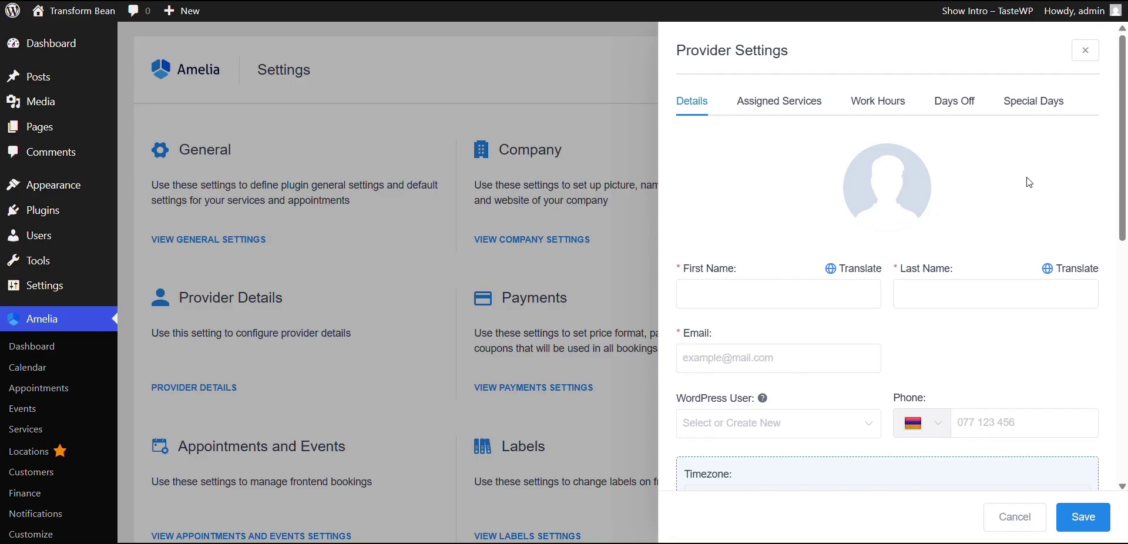
scroll(940, 182, "down", 1)
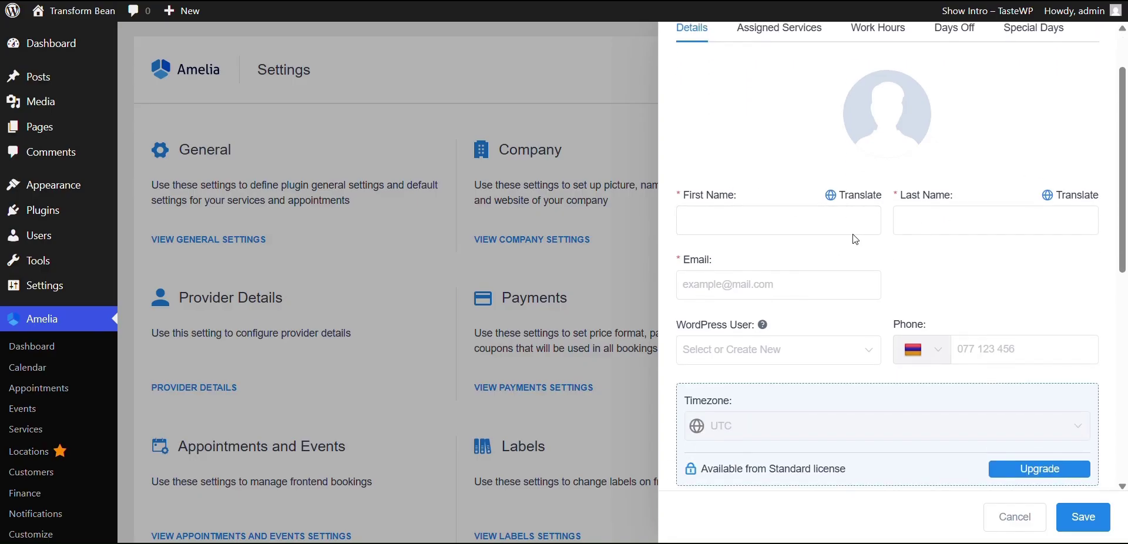
scroll(864, 241, "down", 4)
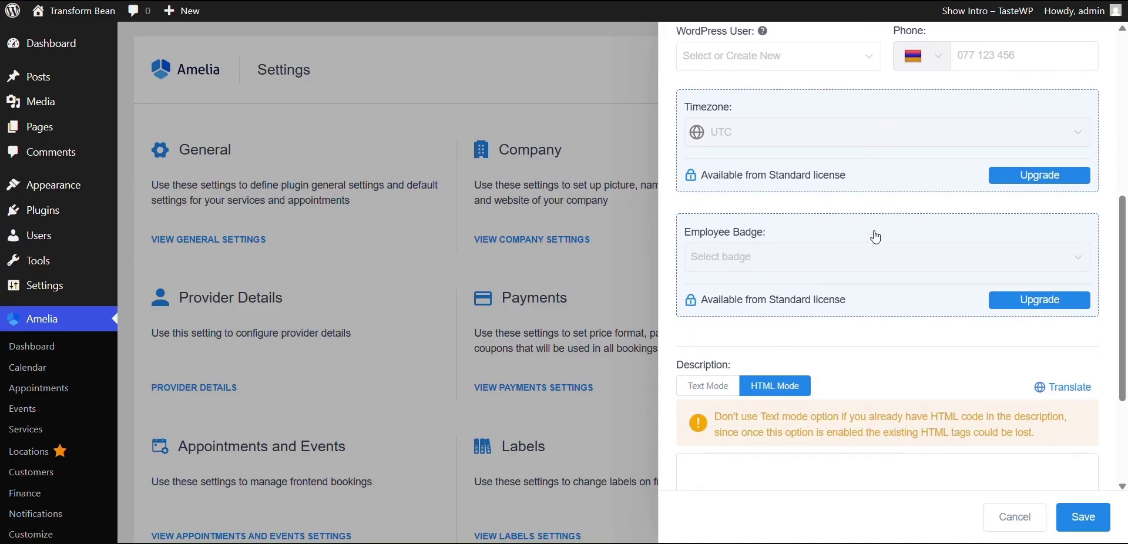
scroll(875, 241, "up", 5)
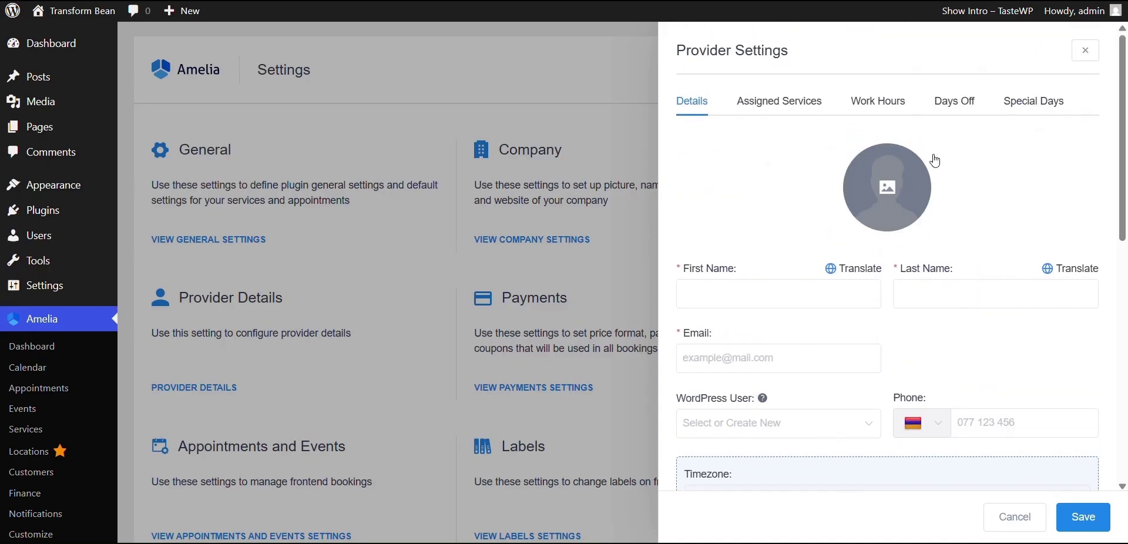
- Add Monday work hours of 09:00 - 17:00 for the provider, then delete them
left_click(864, 104)
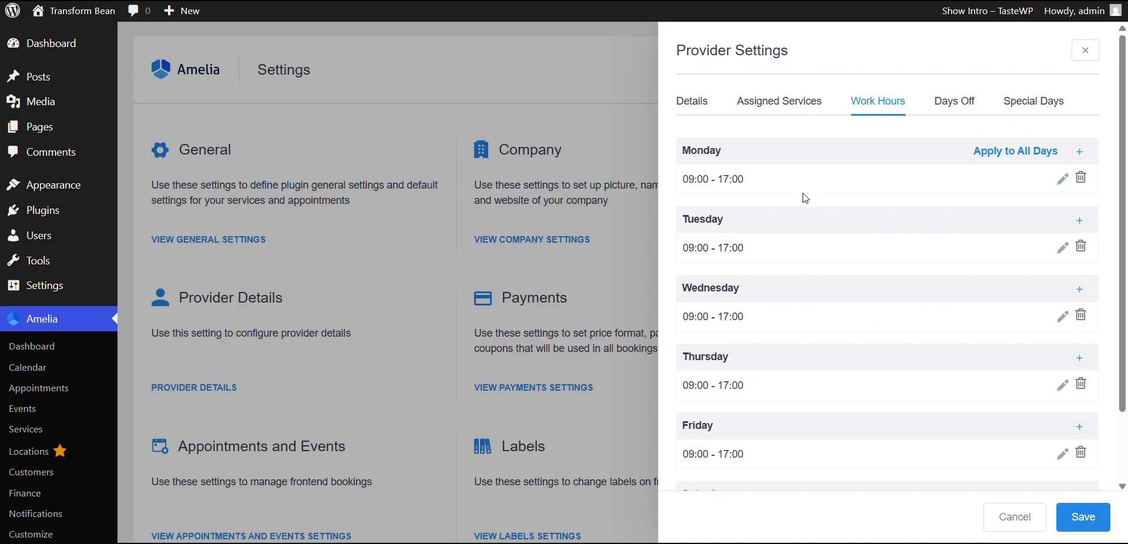
left_click(1062, 181)
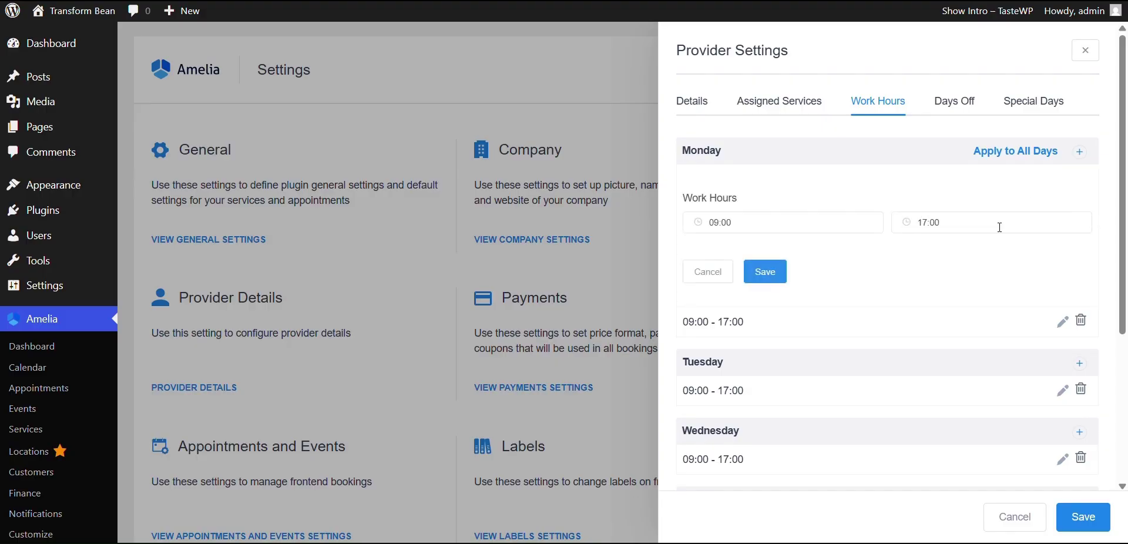
left_click(765, 273)
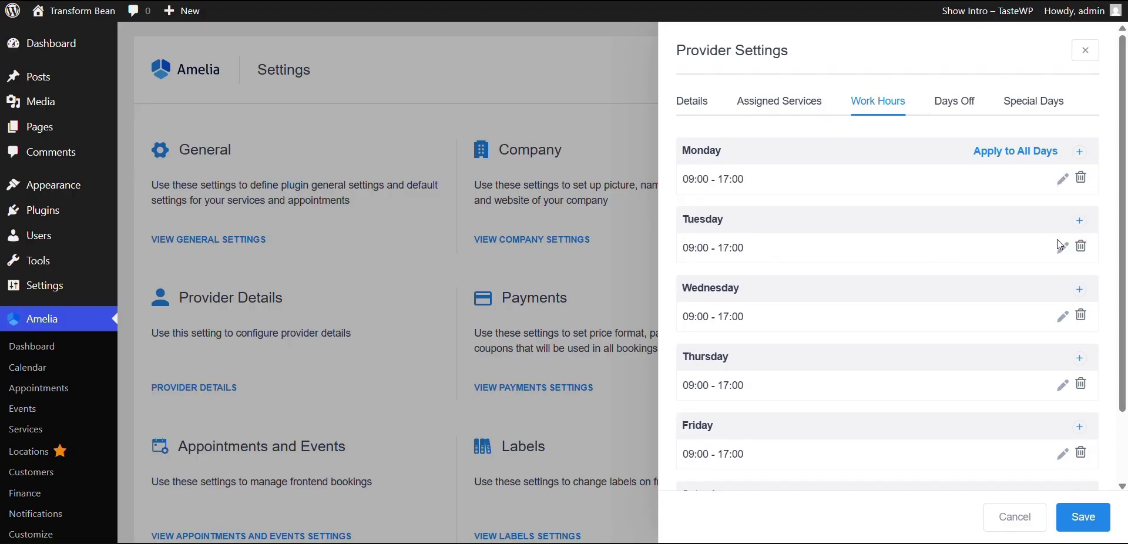
left_click(1080, 180)
- Look through the provider's Days Off and Special Days tabs, then close Provider Settings
left_click(953, 102)
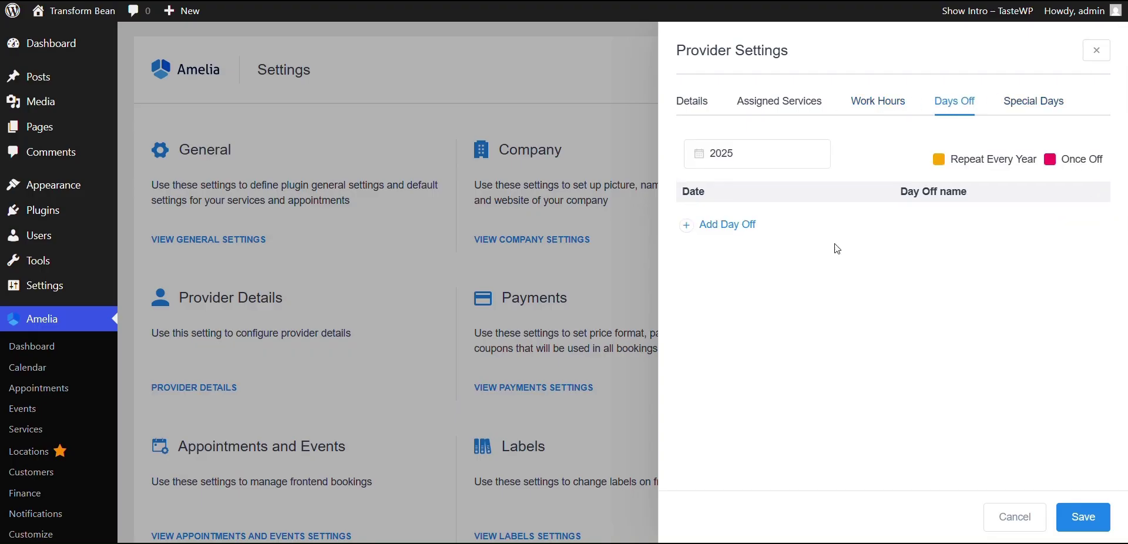
left_click(1052, 100)
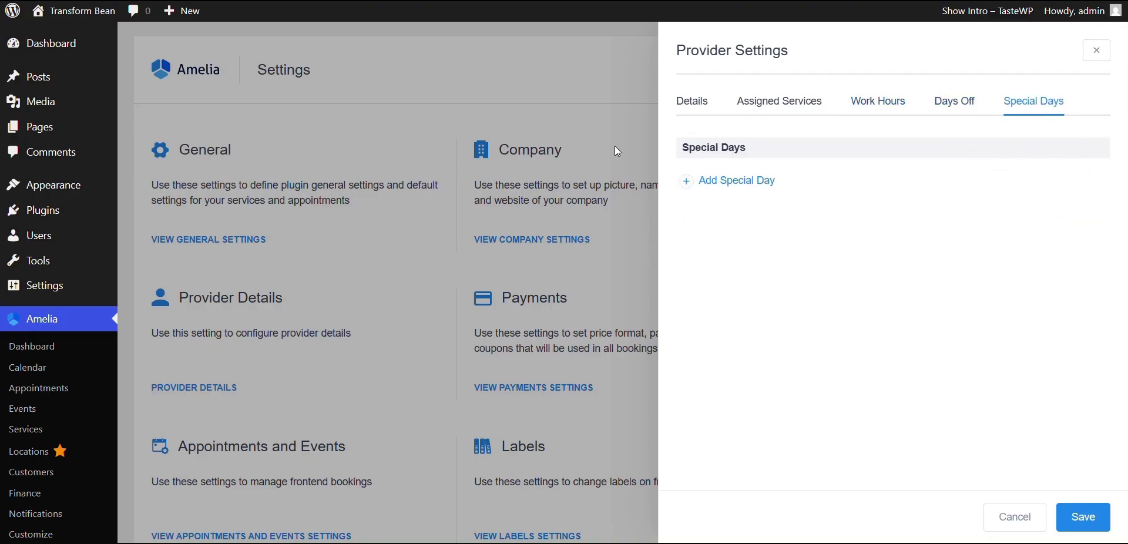
left_click(693, 103)
key("Escape")
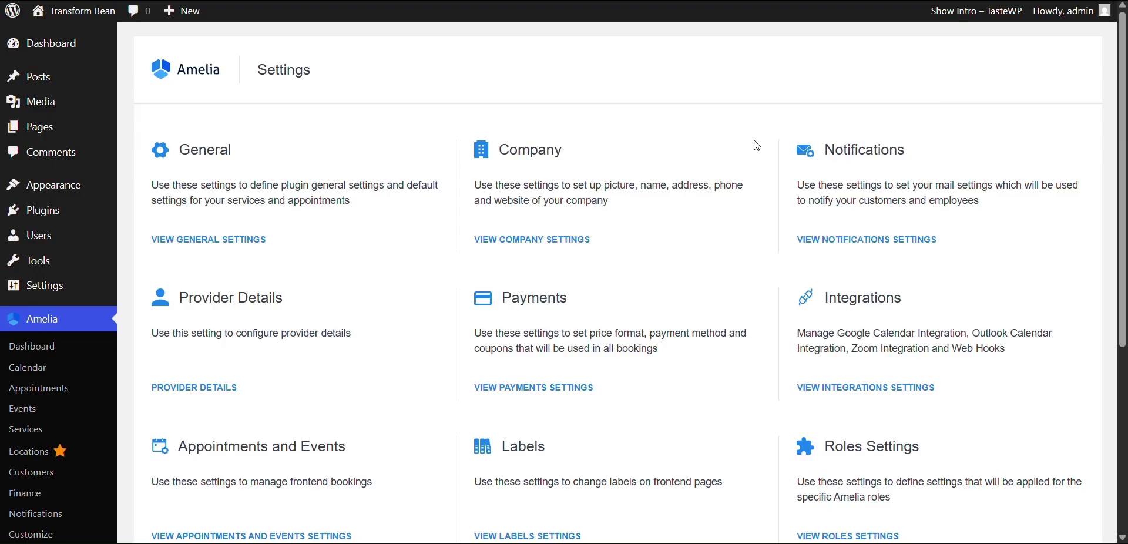
left_click(874, 399)
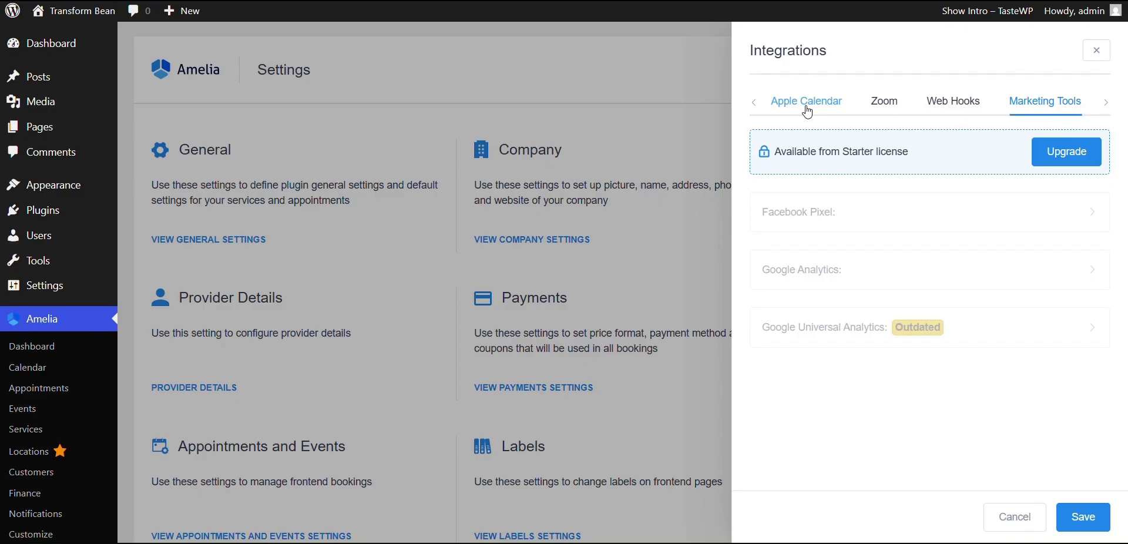
left_click(791, 108)
left_click(893, 112)
left_click(754, 103)
left_click(804, 107)
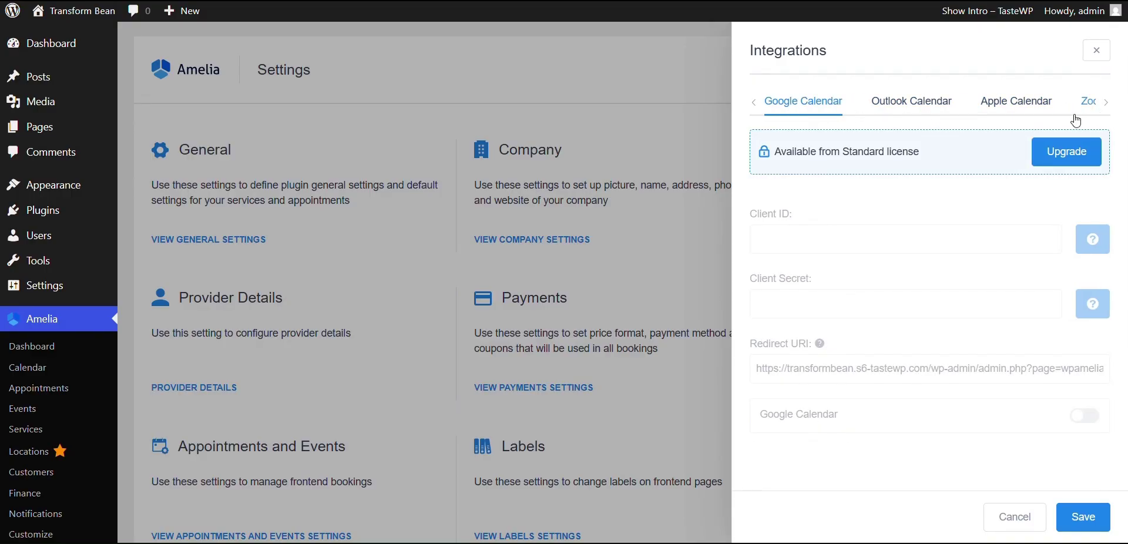
left_click(1091, 109)
left_click(1095, 109)
left_click(1095, 108)
left_click(1096, 108)
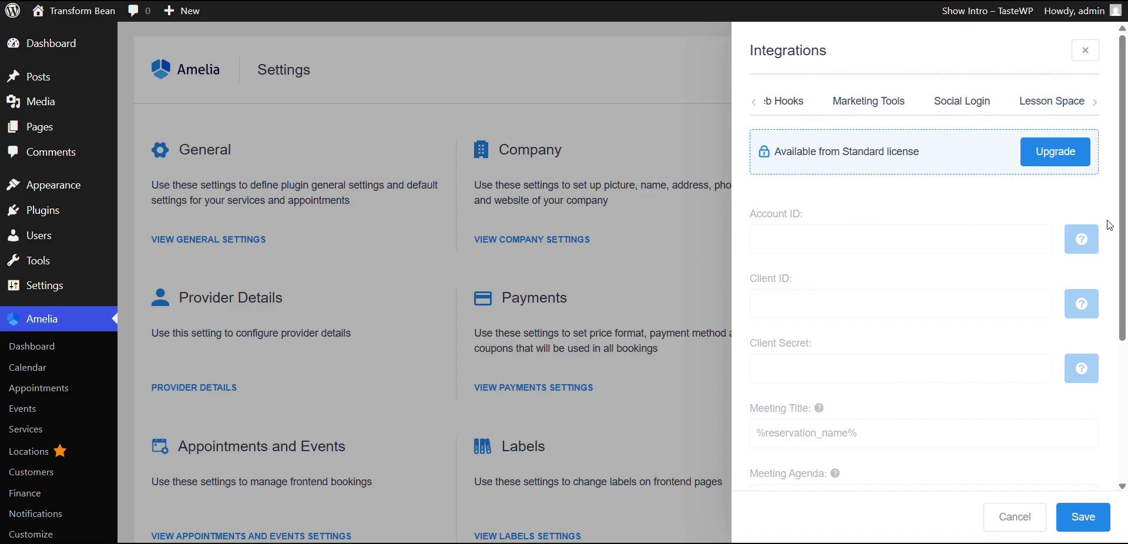
left_click(755, 104)
left_click(755, 103)
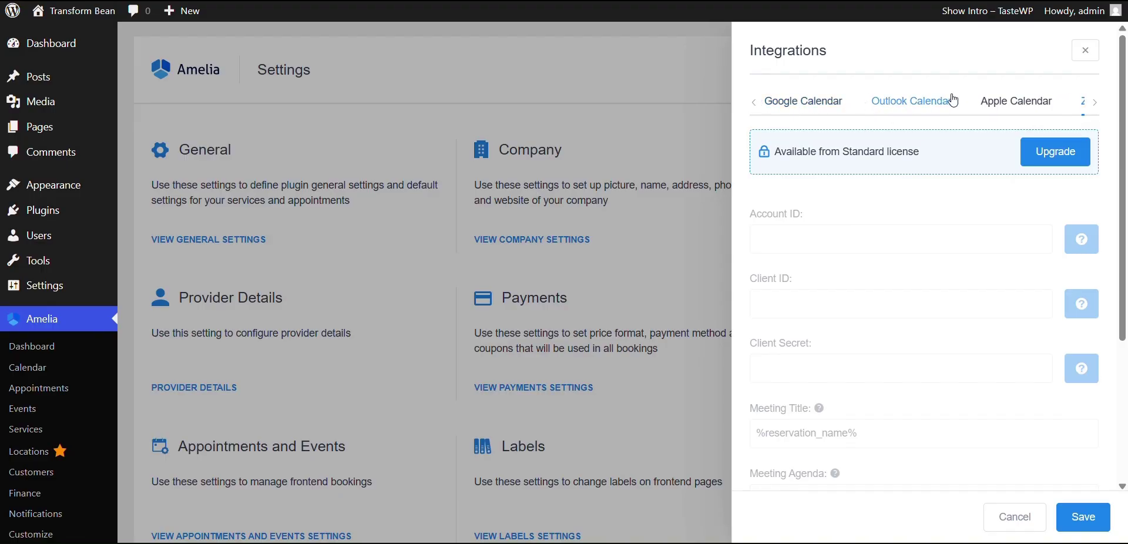
left_click(804, 101)
left_click(894, 101)
left_click(977, 103)
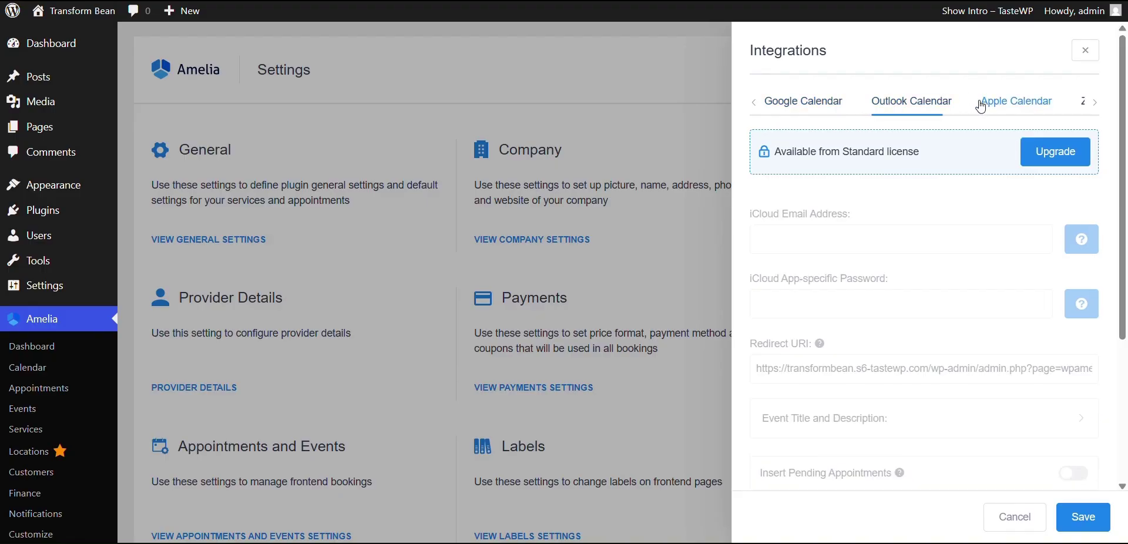
left_click(1094, 106)
left_click(1092, 106)
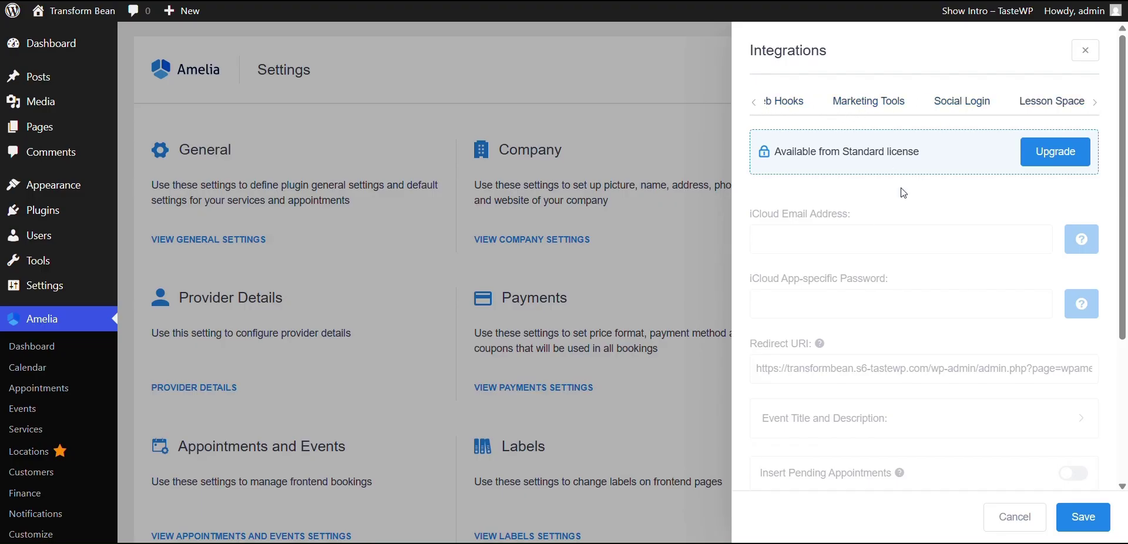
key("Escape")
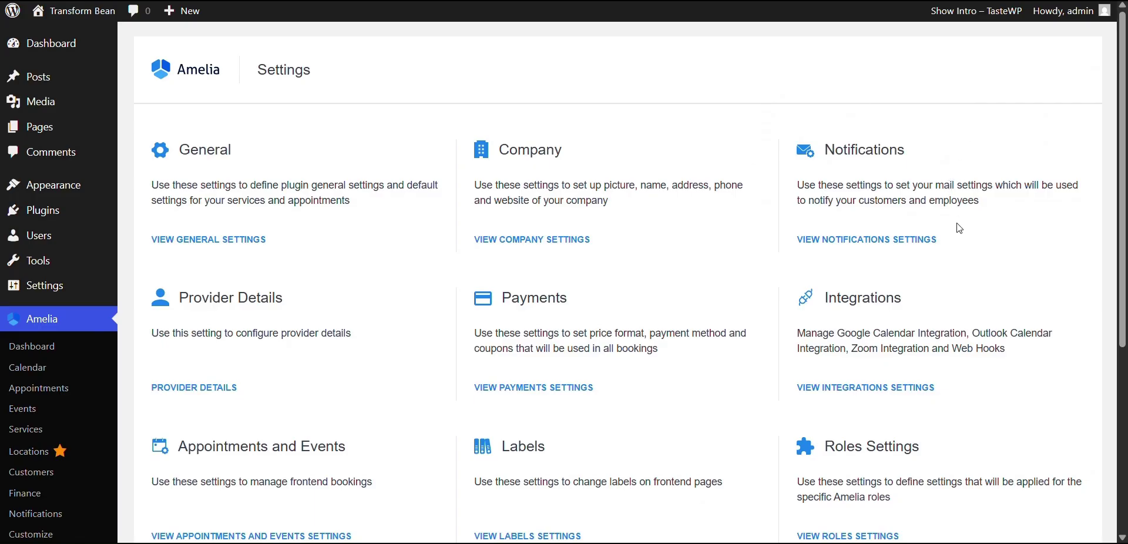
left_click(862, 238)
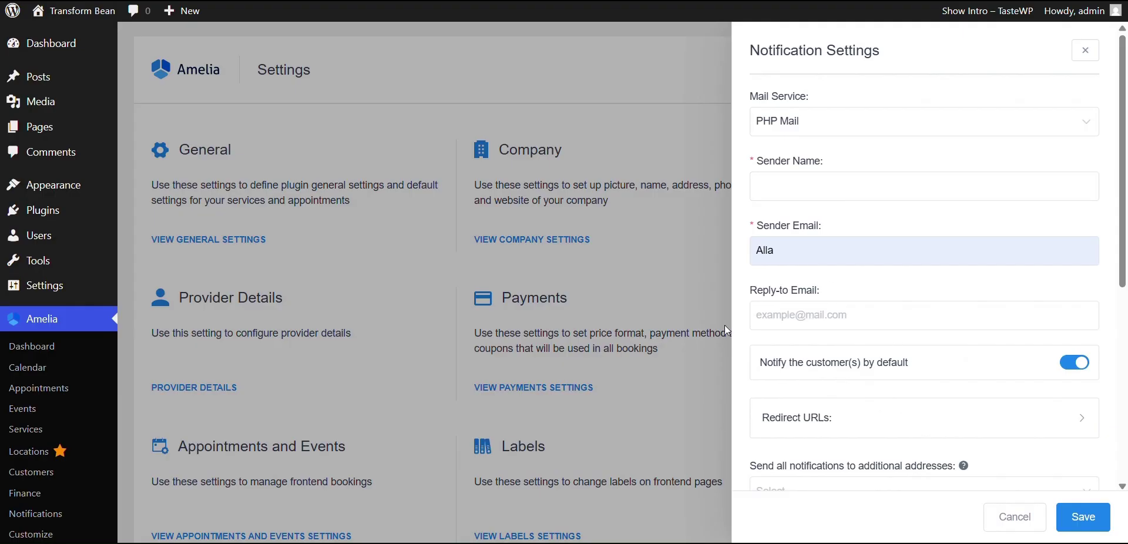
triple_click(799, 362)
left_click(795, 363)
scroll(796, 363, "down", 1)
left_click(809, 349)
left_click(809, 351)
scroll(817, 338, "up", 1)
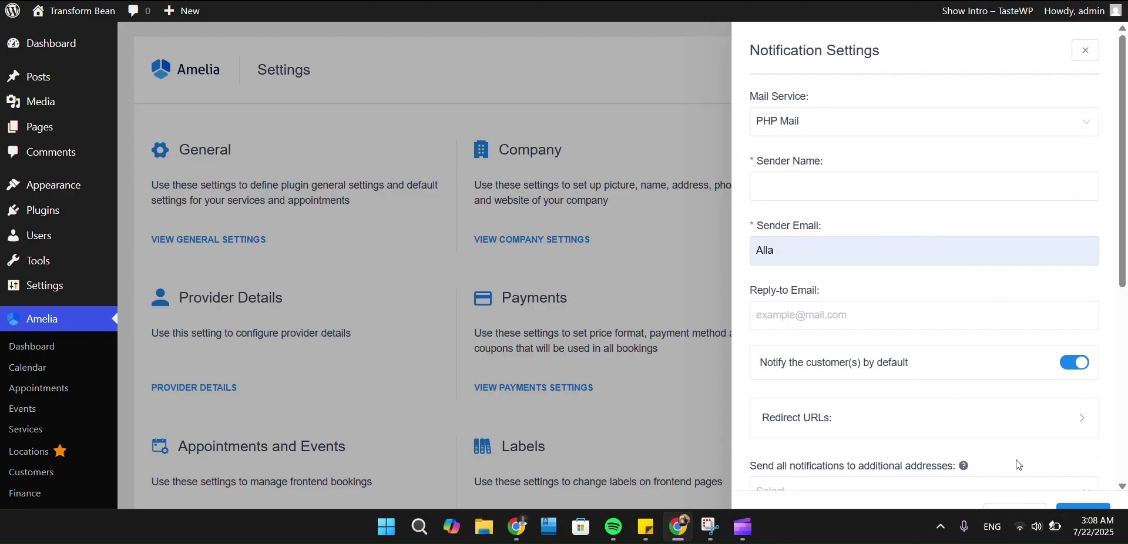
left_click(1016, 517)
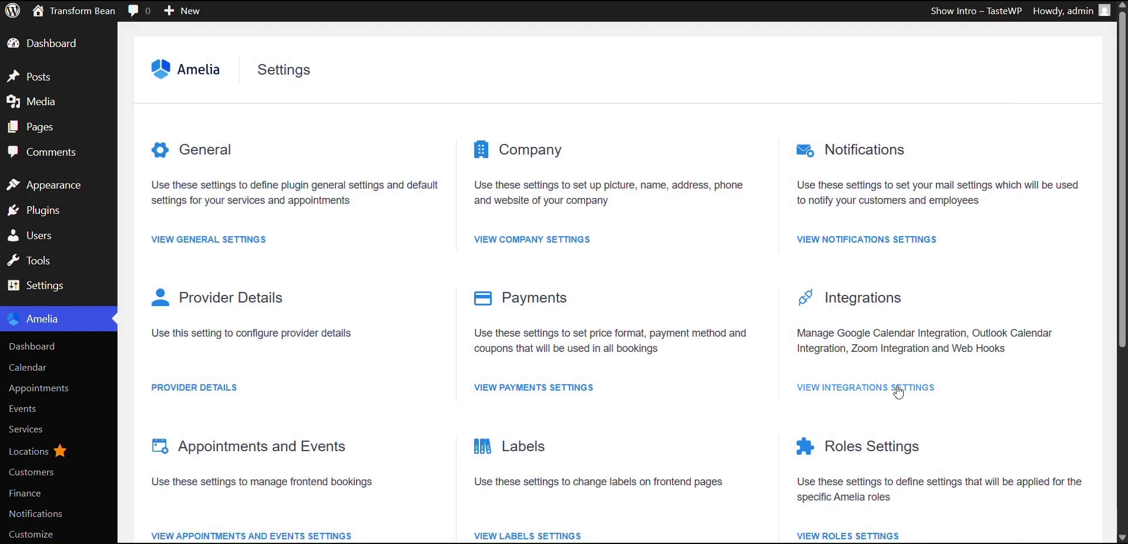
scroll(742, 188, "down", 1)
scroll(676, 223, "down", 2)
- Add a service category named 'Facials' and save it
scroll(652, 262, "up", 3)
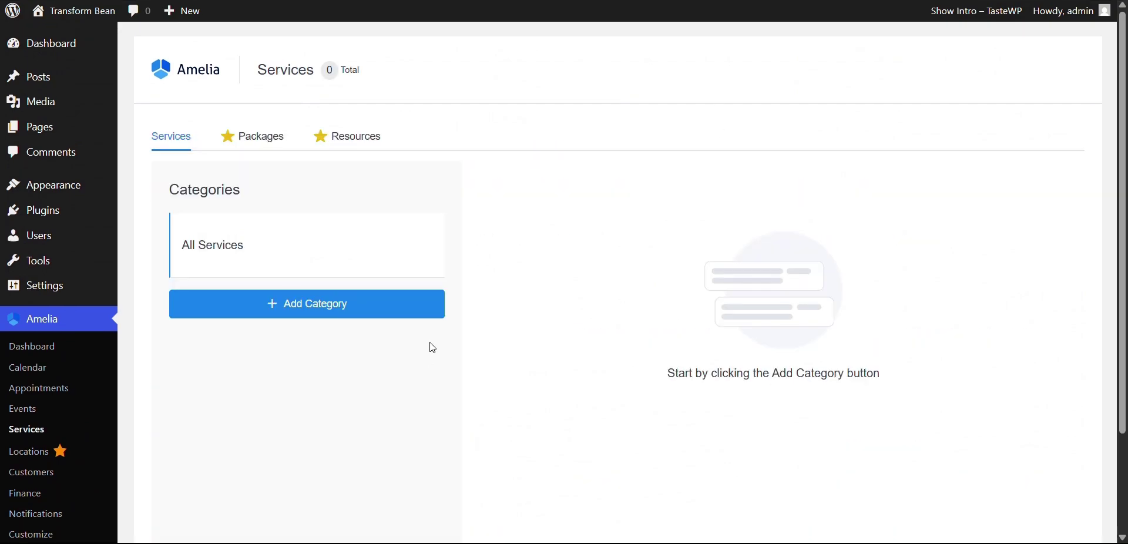
scroll(426, 364, "down", 1)
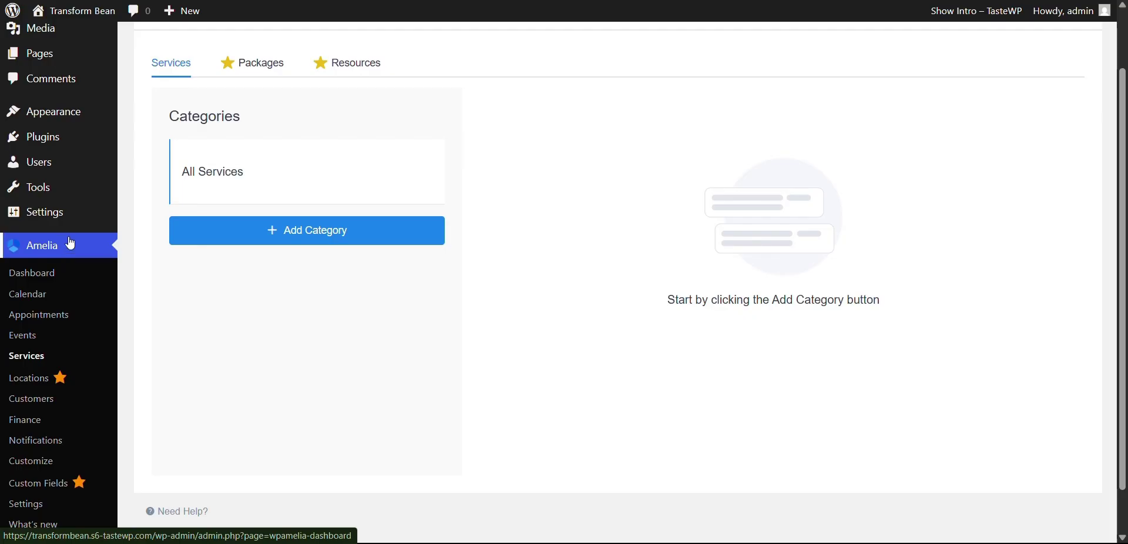
scroll(764, 163, "up", 1)
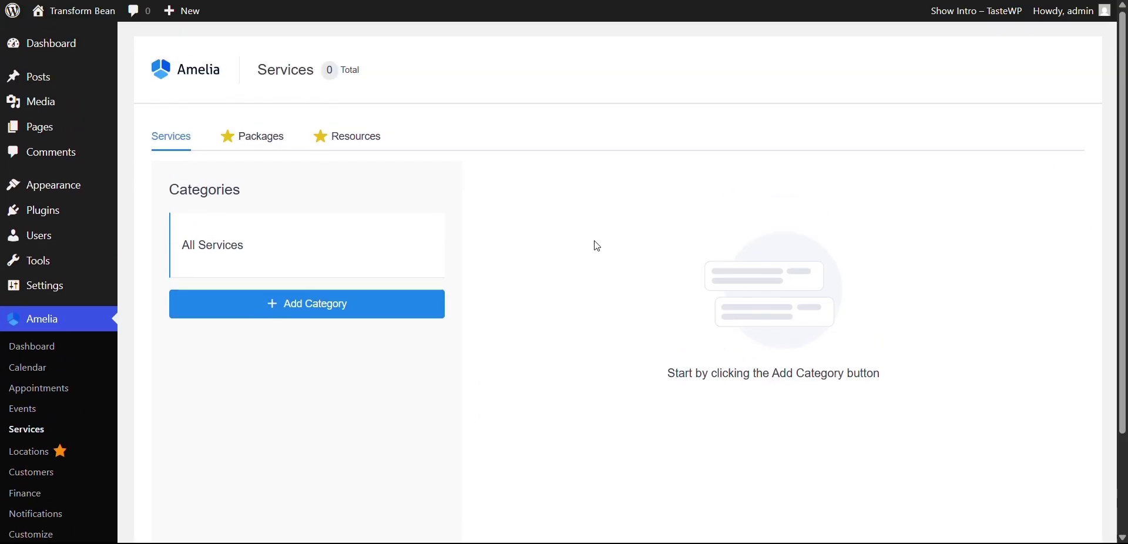
left_click(397, 313)
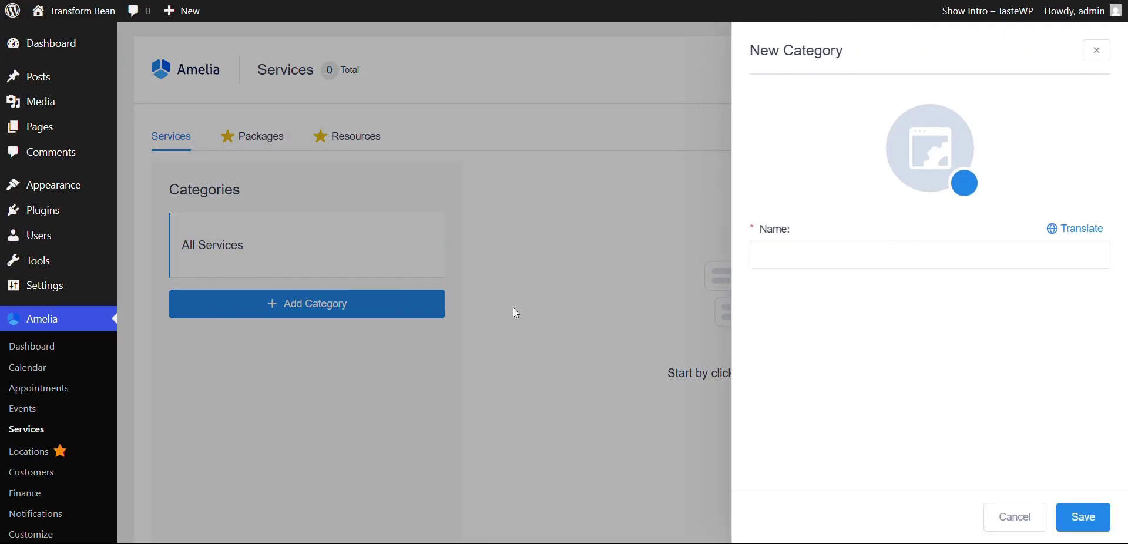
left_click(785, 251)
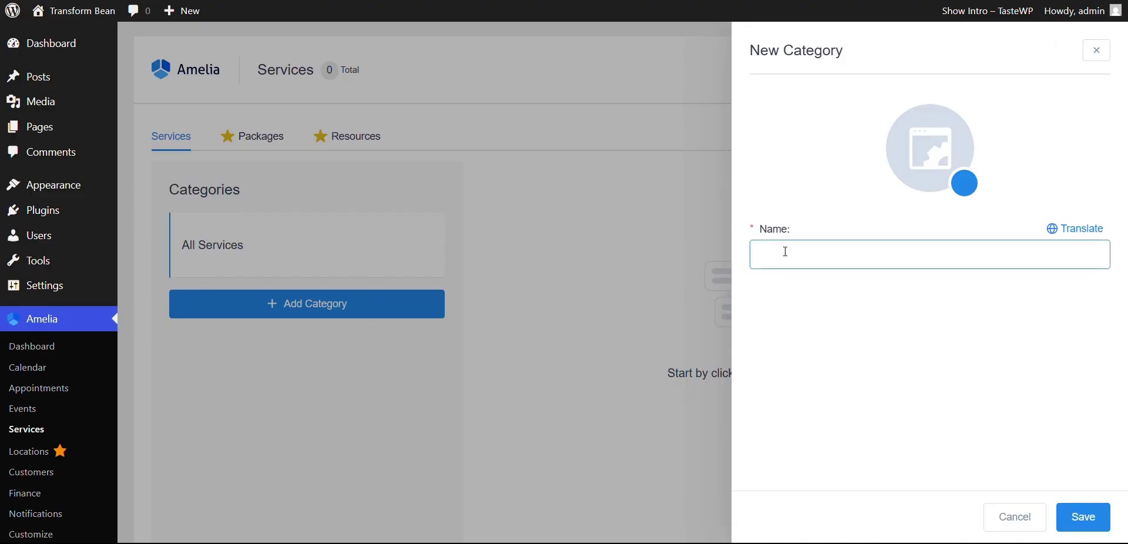
type("Facials")
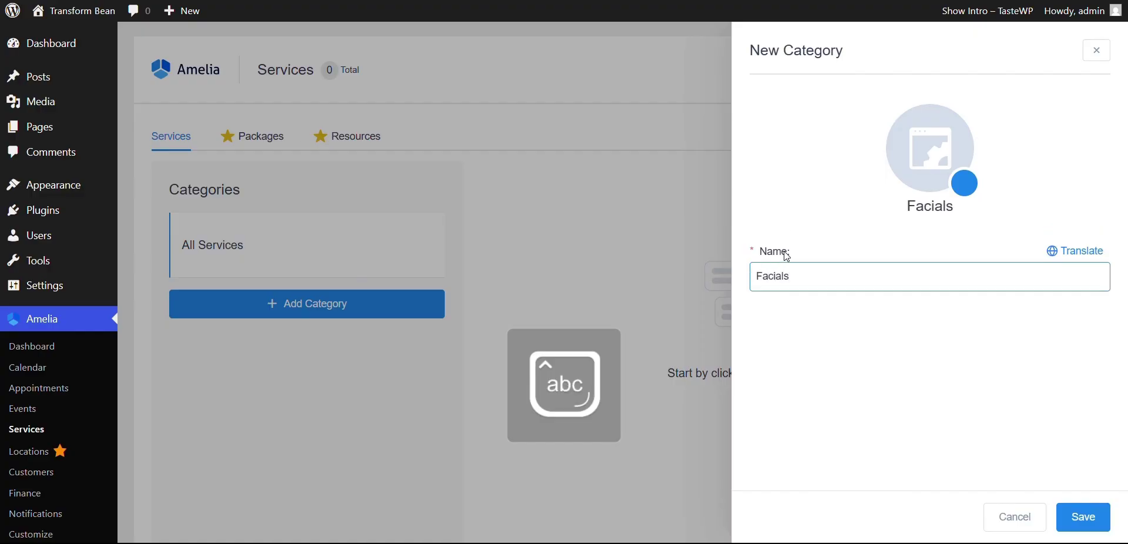
left_click(1080, 517)
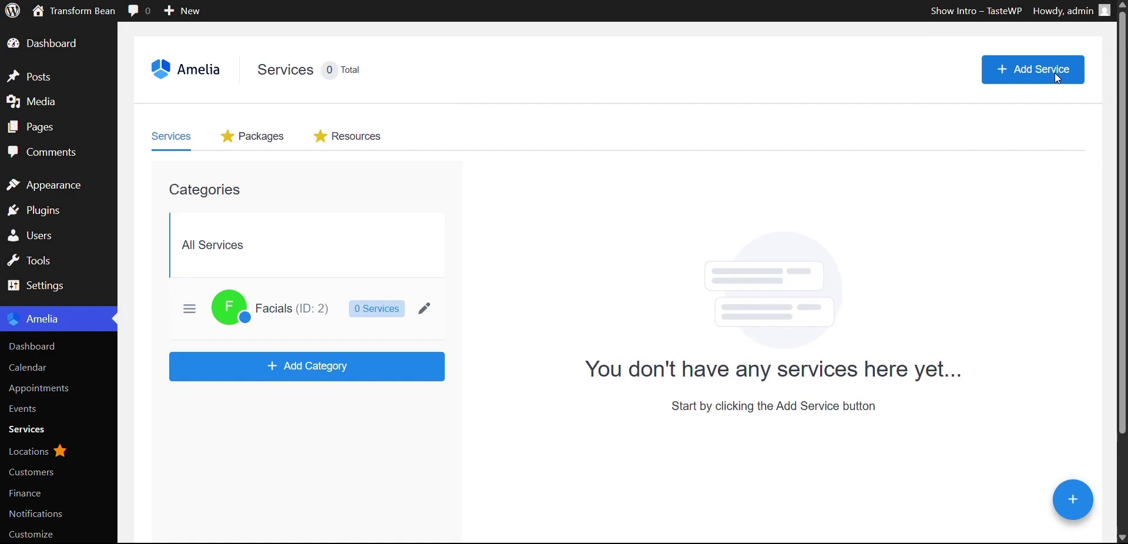
- Start a new service named 'Face Massage' in the Facials category
left_click(1054, 74)
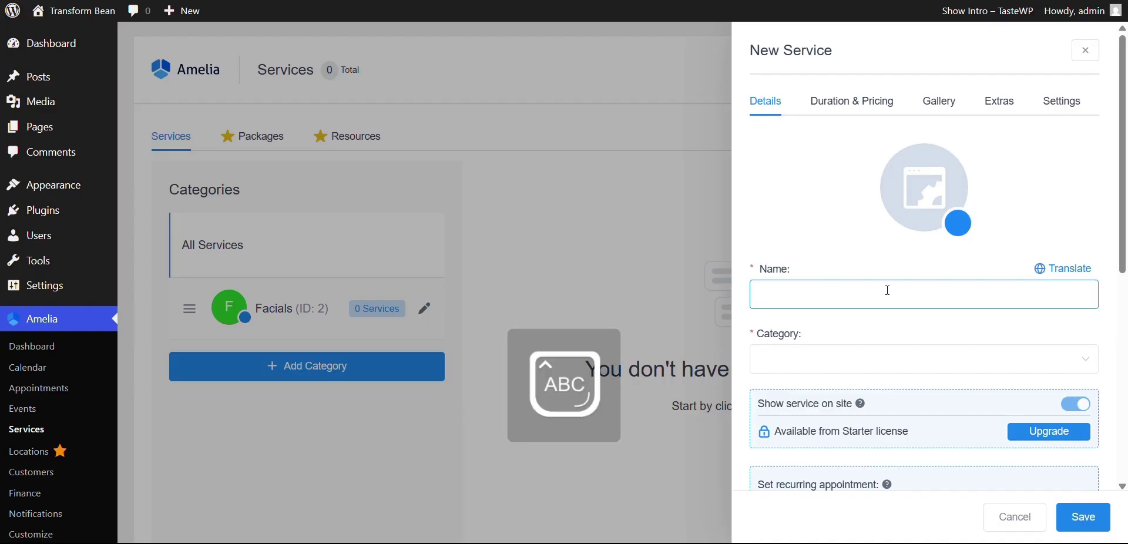
type("D")
key("BackSpace")
type("Face Ma")
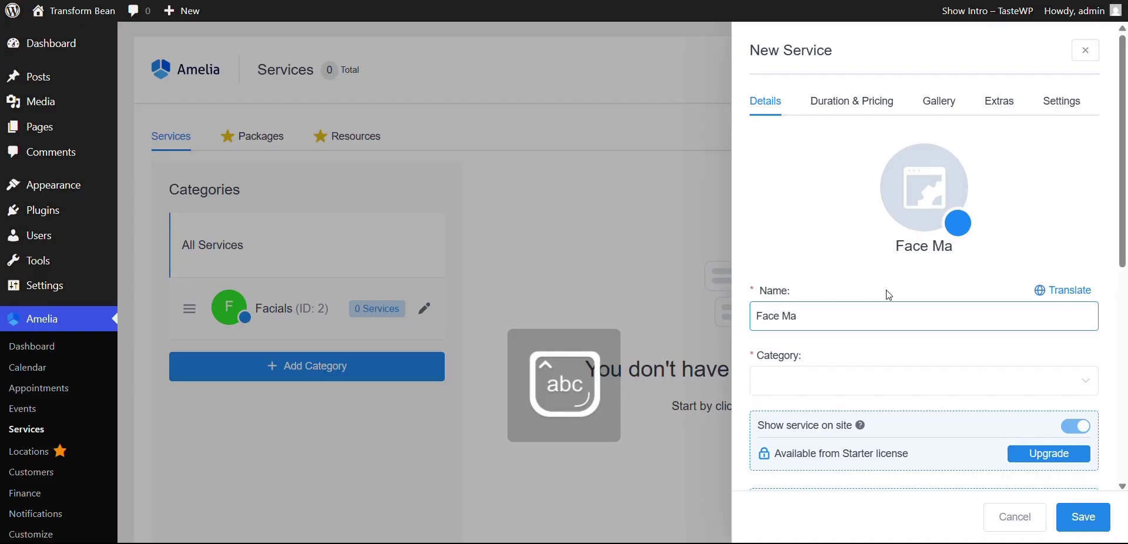
type("ssage")
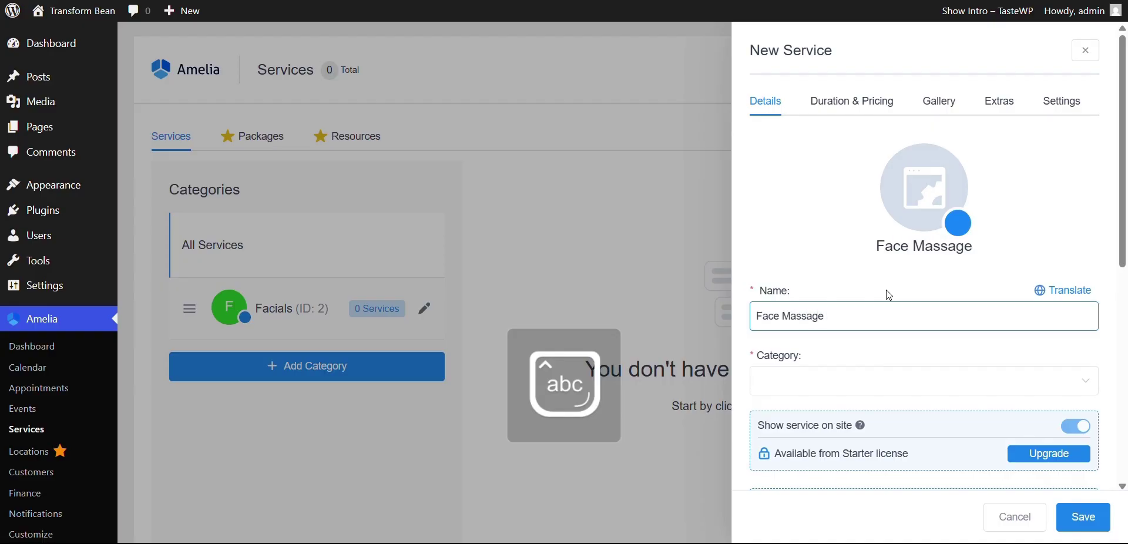
scroll(889, 295, "down", 3)
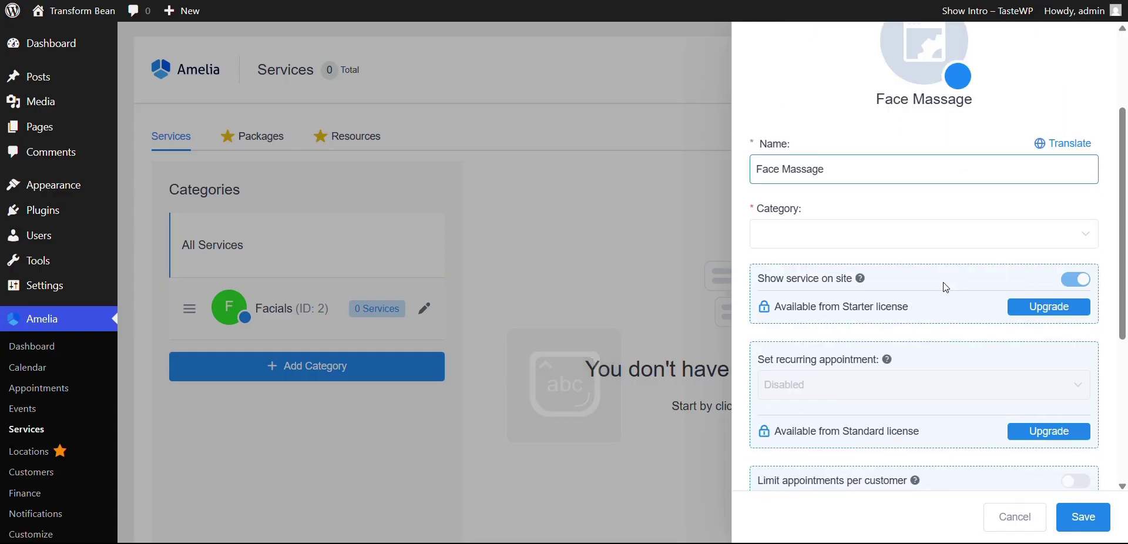
left_click(896, 233)
left_click(852, 270)
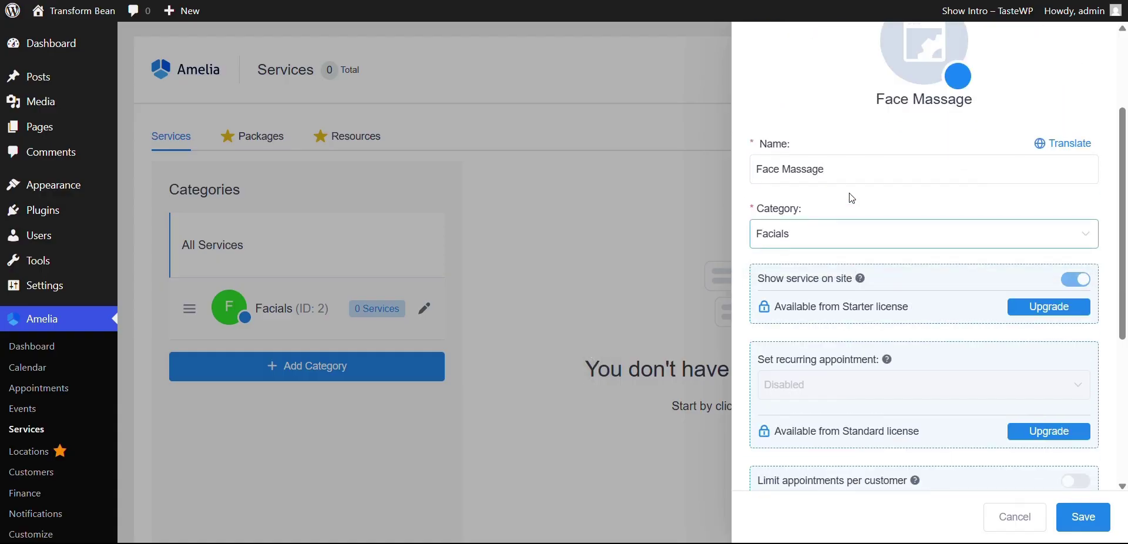
scroll(859, 183, "up", 3)
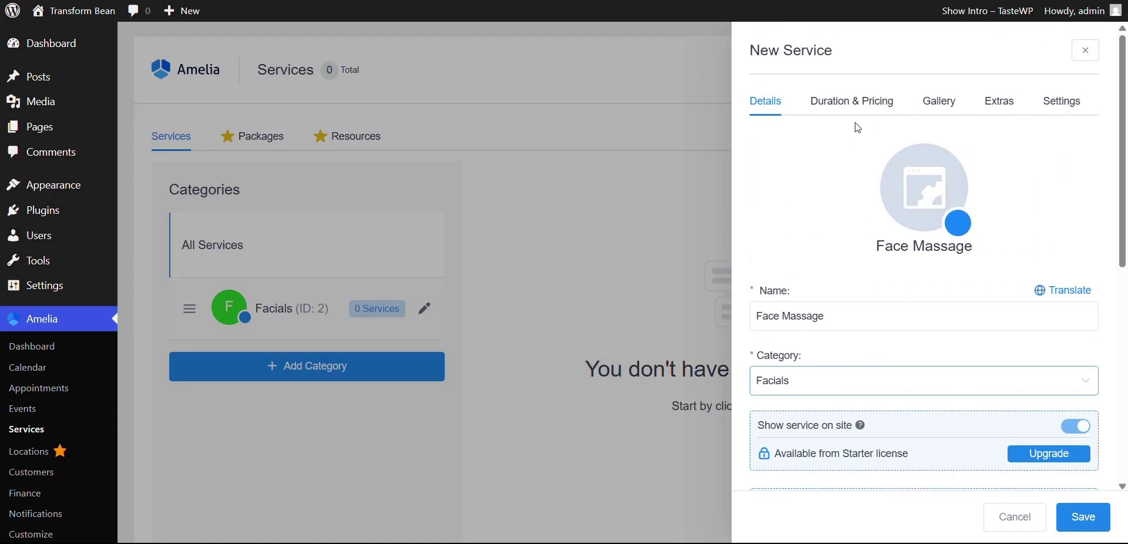
- Set the service duration to 30min and the price to $20.00
left_click(855, 110)
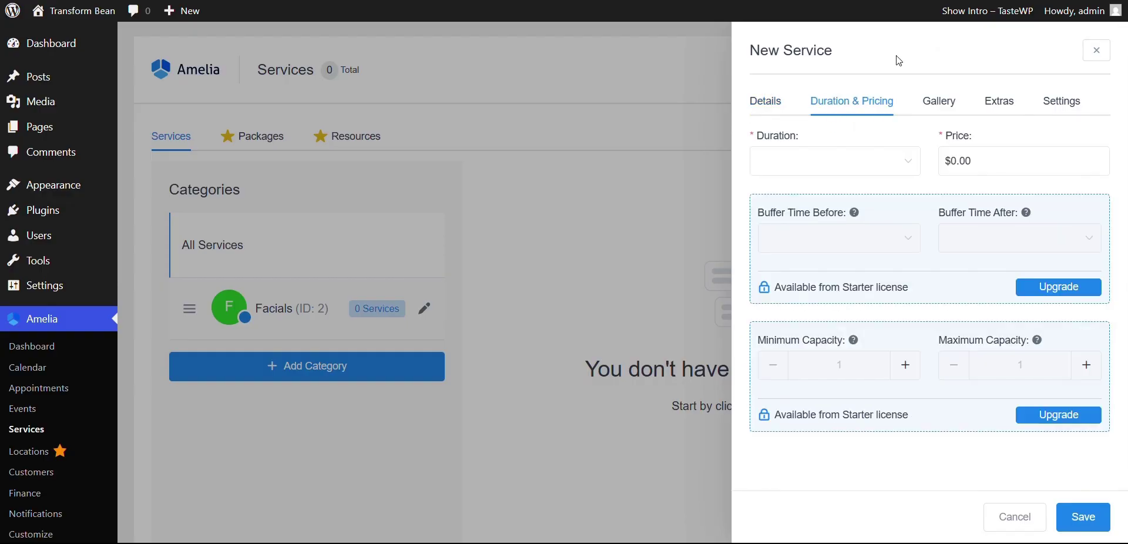
left_click(865, 168)
left_click(839, 198)
left_click(946, 160)
type("2")
left_click(922, 183)
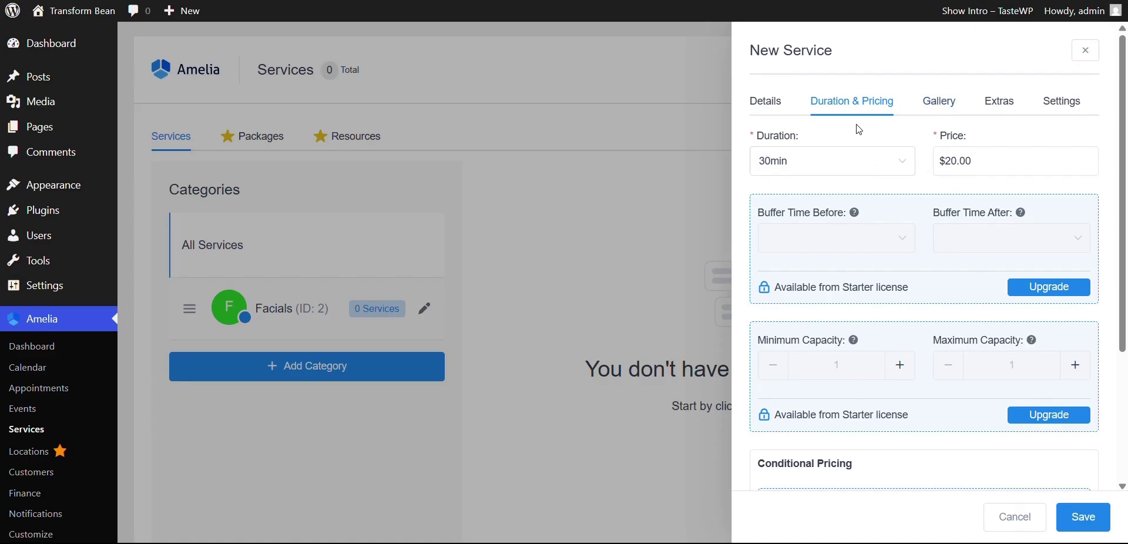
- Review the Gallery, Extras and Settings tabs, then save Face Massage and dismiss the confirmation
left_click(927, 111)
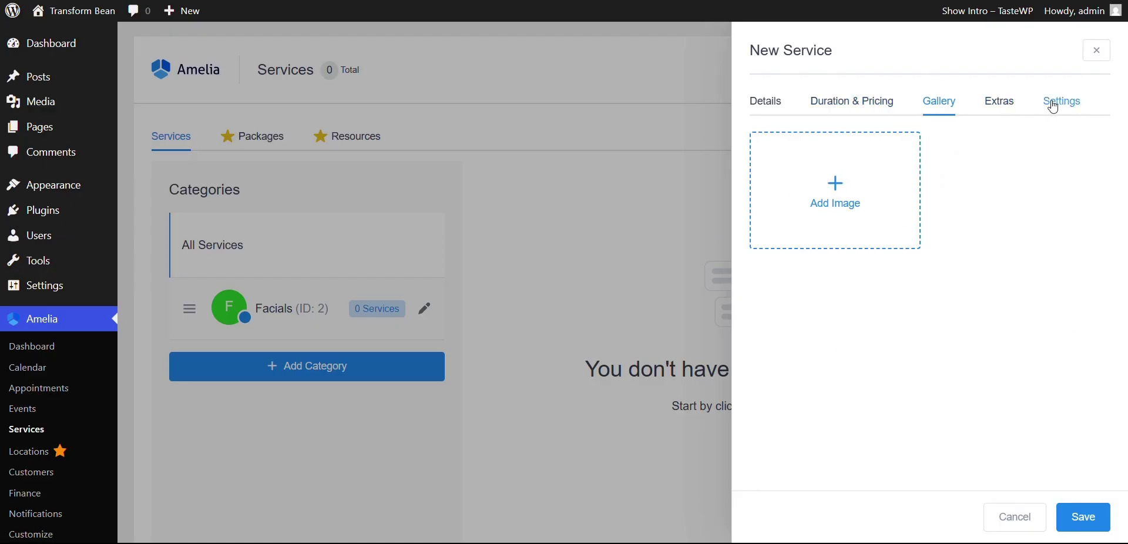
left_click(999, 104)
left_click(1049, 101)
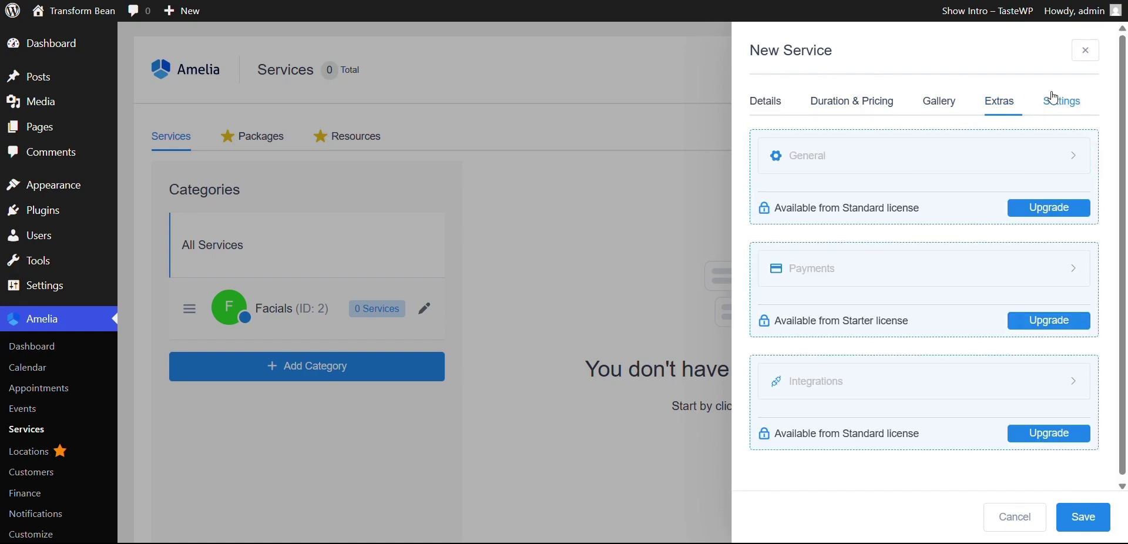
left_click(831, 115)
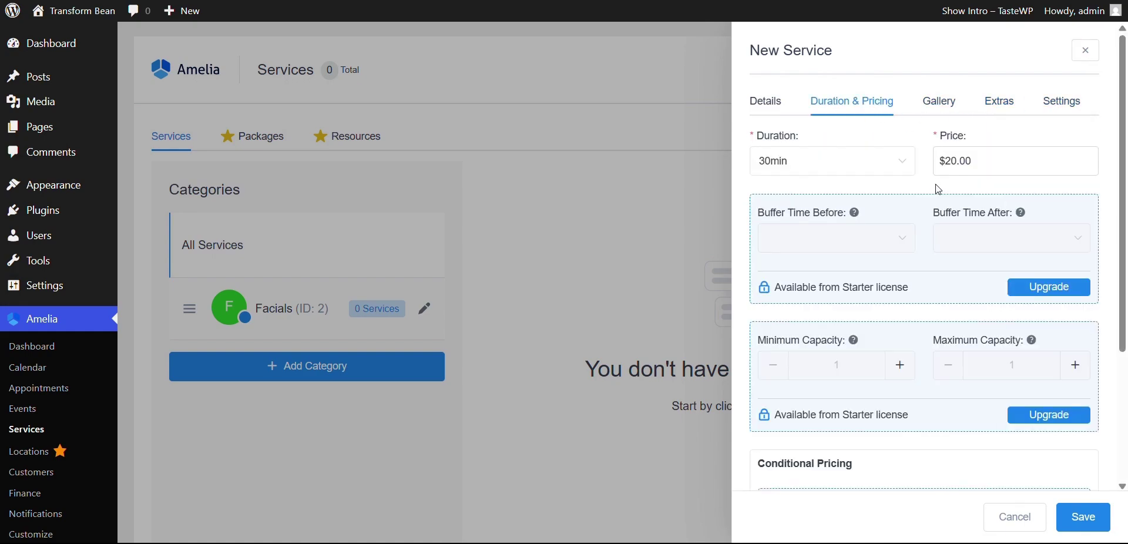
left_click(786, 106)
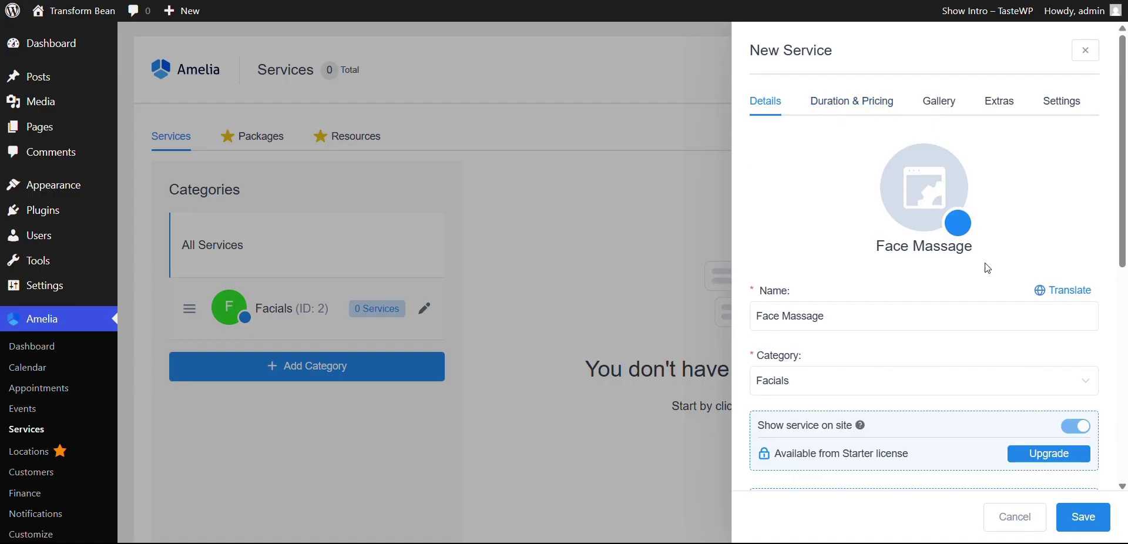
left_click(1083, 518)
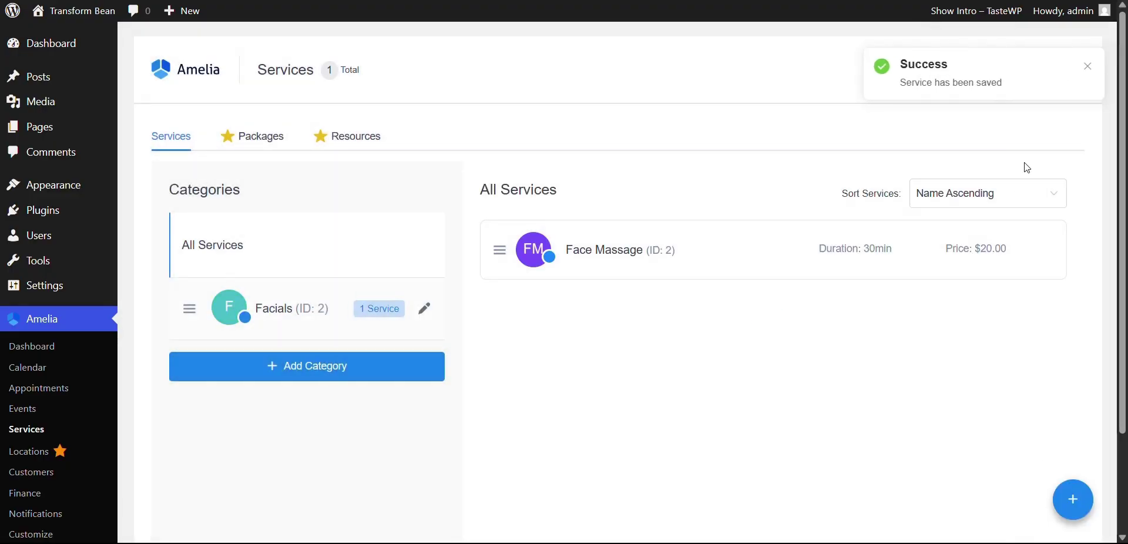
left_click(1087, 67)
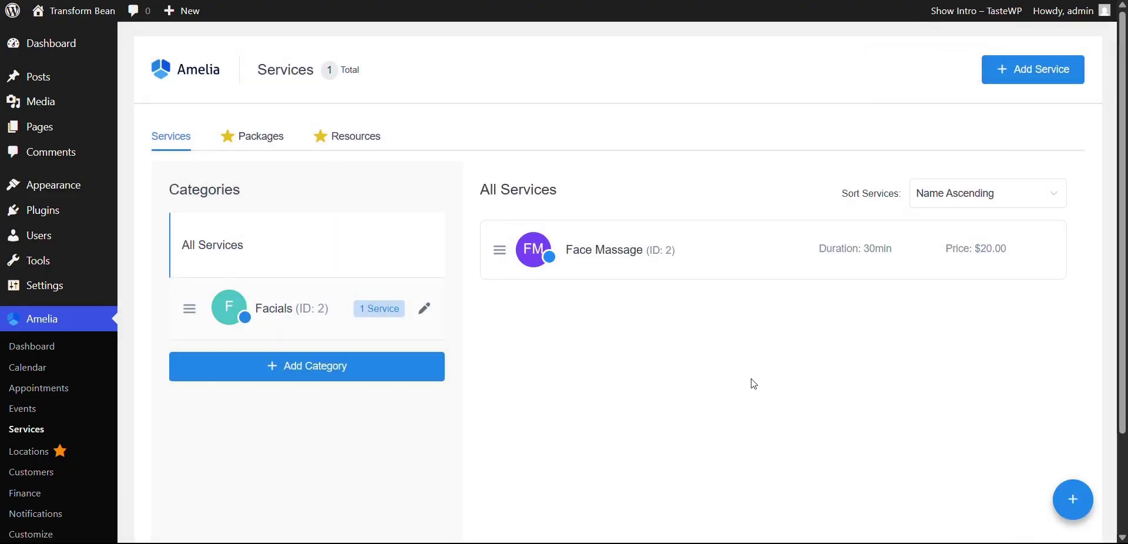
- Go to Amelia Customize and start editing the Step-by-Step Booking Form 2.0
scroll(754, 384, "down", 3)
scroll(742, 387, "up", 2)
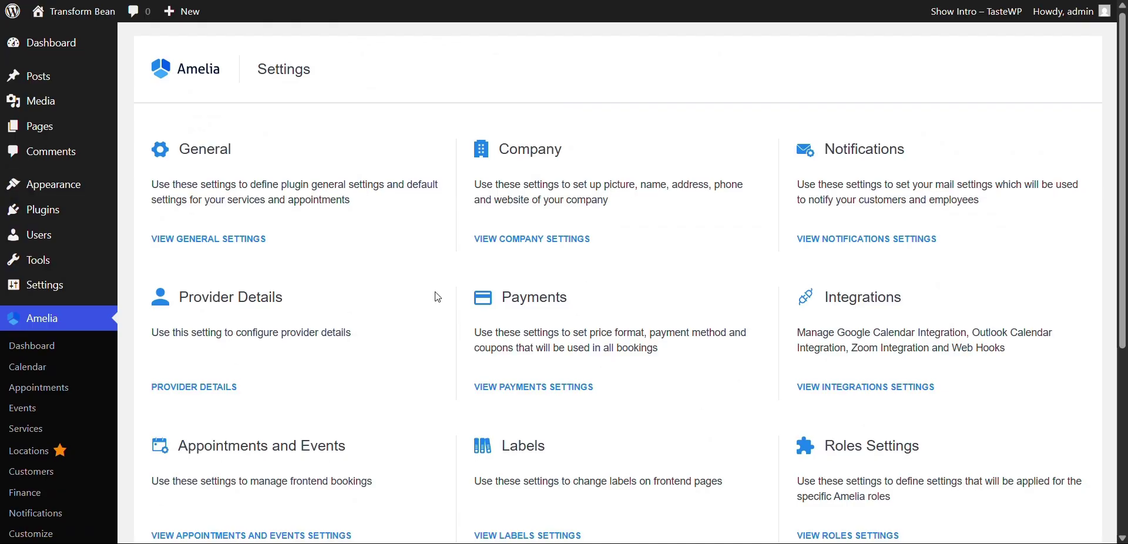
scroll(438, 296, "down", 3)
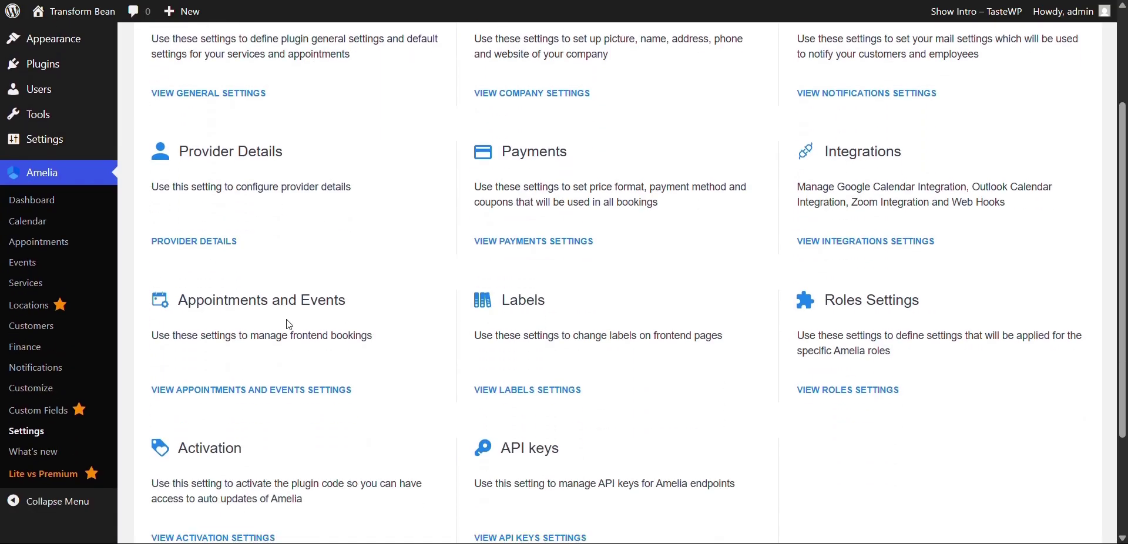
left_click(81, 394)
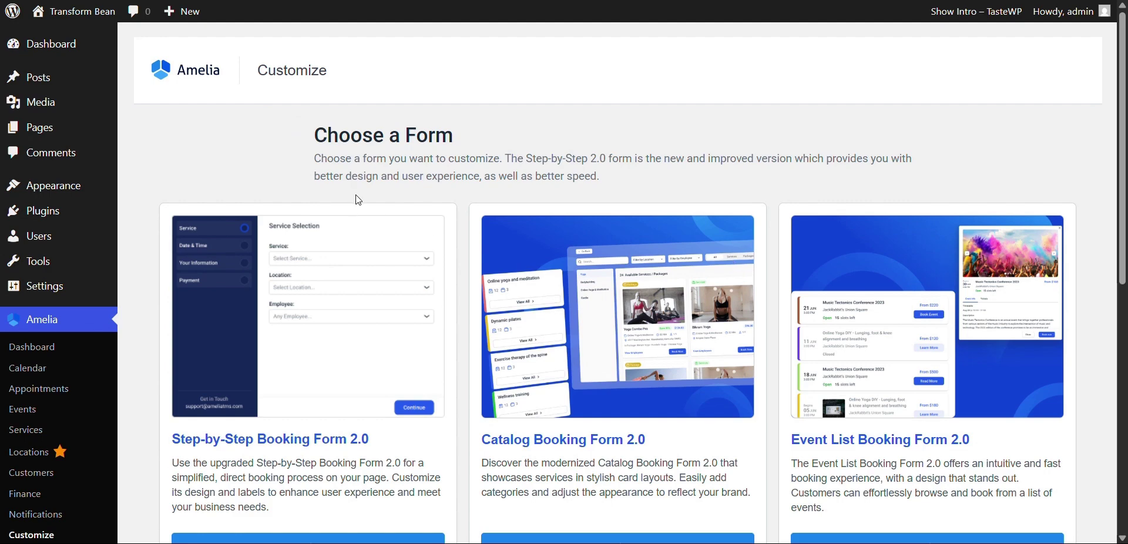
scroll(291, 235, "down", 1)
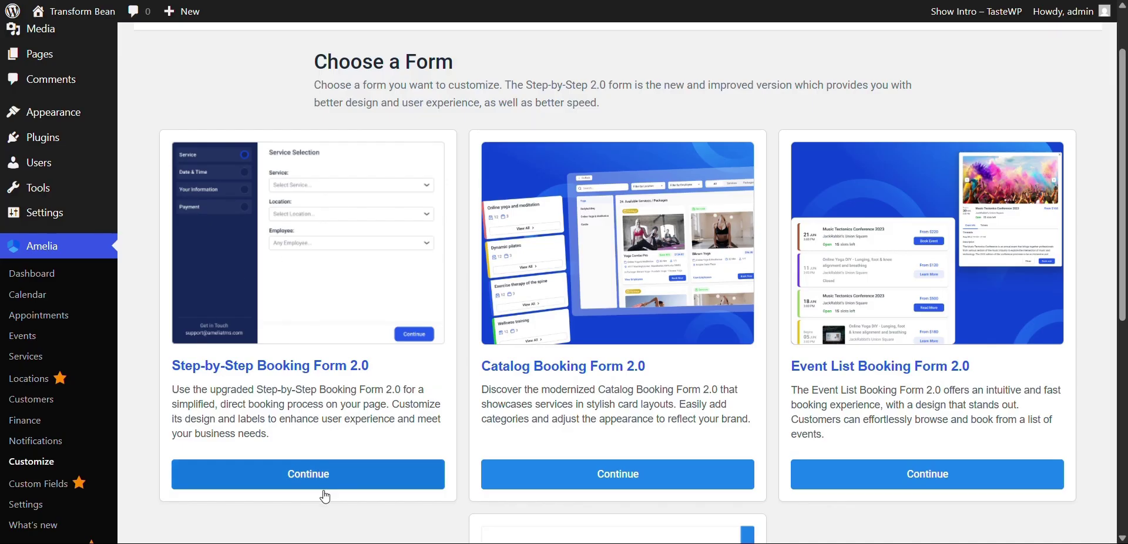
left_click(344, 470)
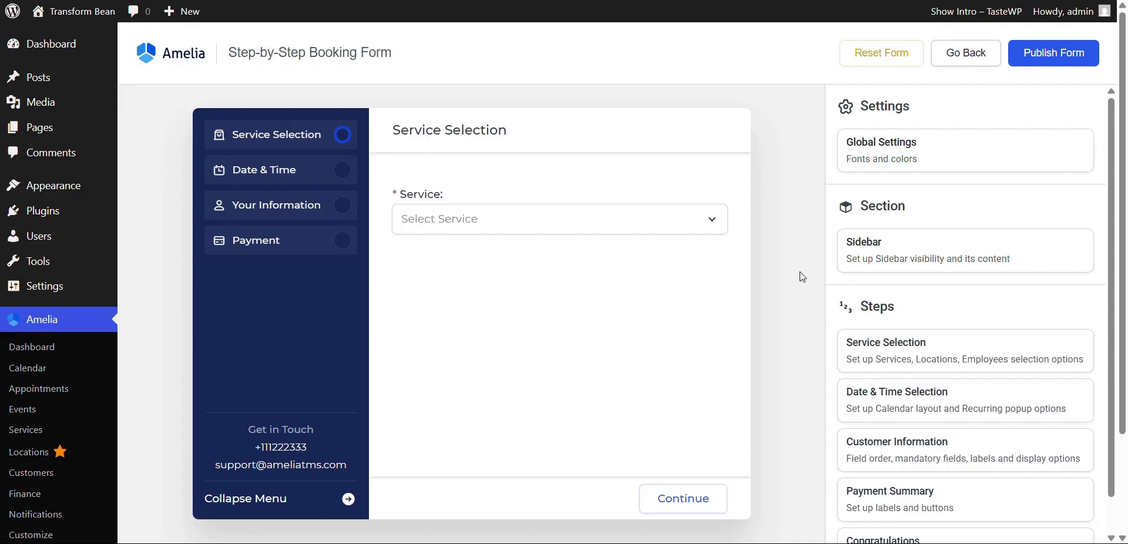
- Change the form's global font from Montserrat to Mulish
left_click(859, 168)
left_click(860, 171)
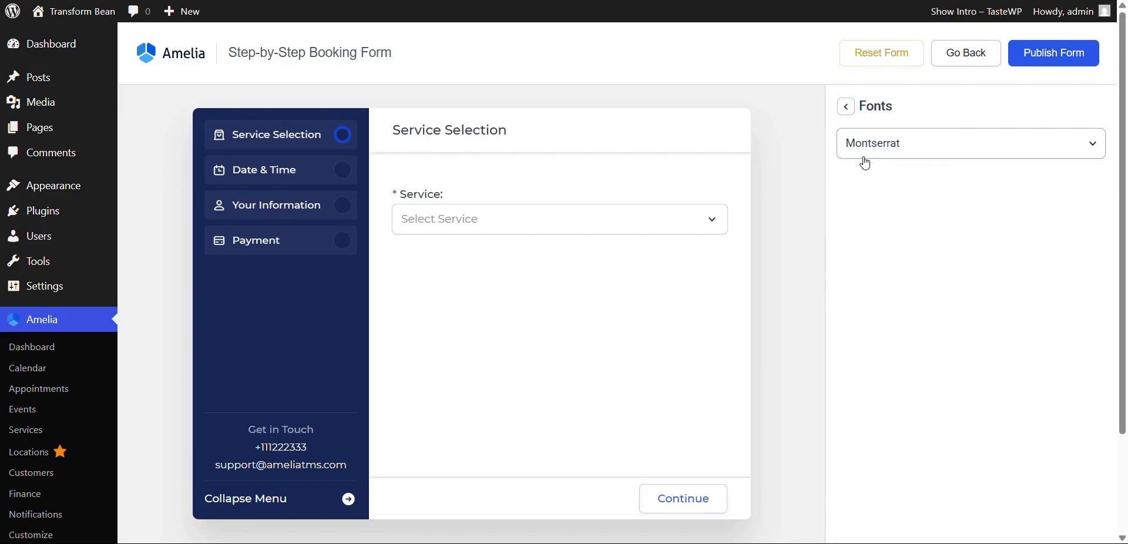
left_click(866, 155)
left_click(869, 312)
left_click(845, 107)
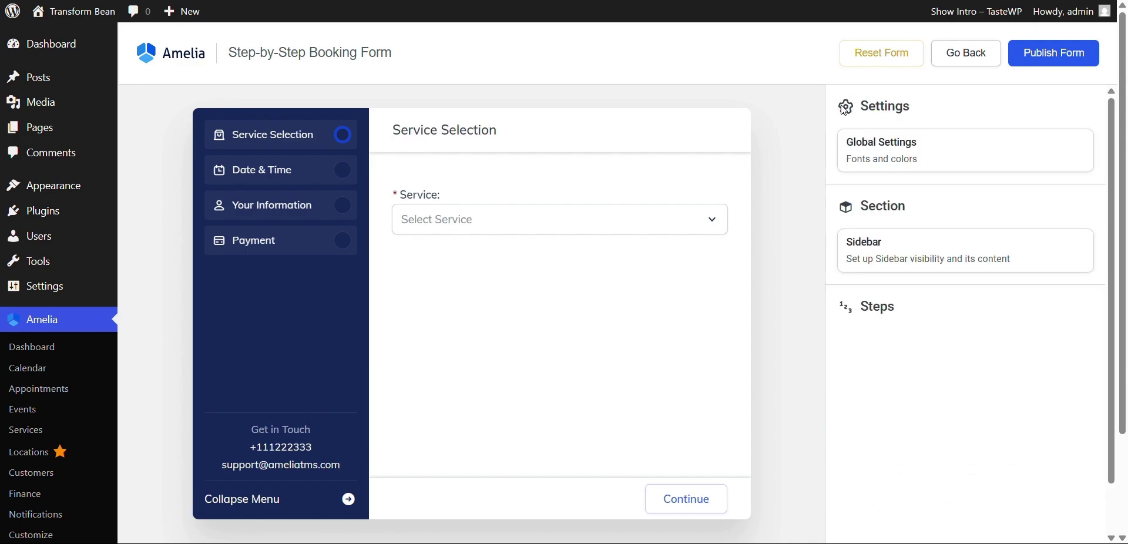
- Glance at the Colors settings and the Service Selection step, then return to the settings list
left_click(849, 146)
left_click(886, 196)
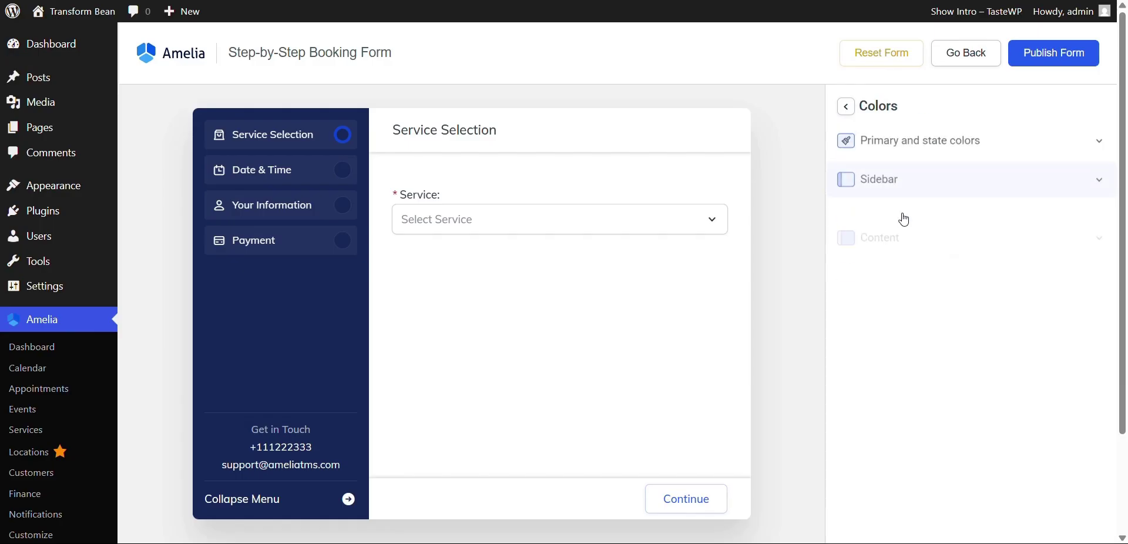
left_click(846, 106)
left_click(846, 111)
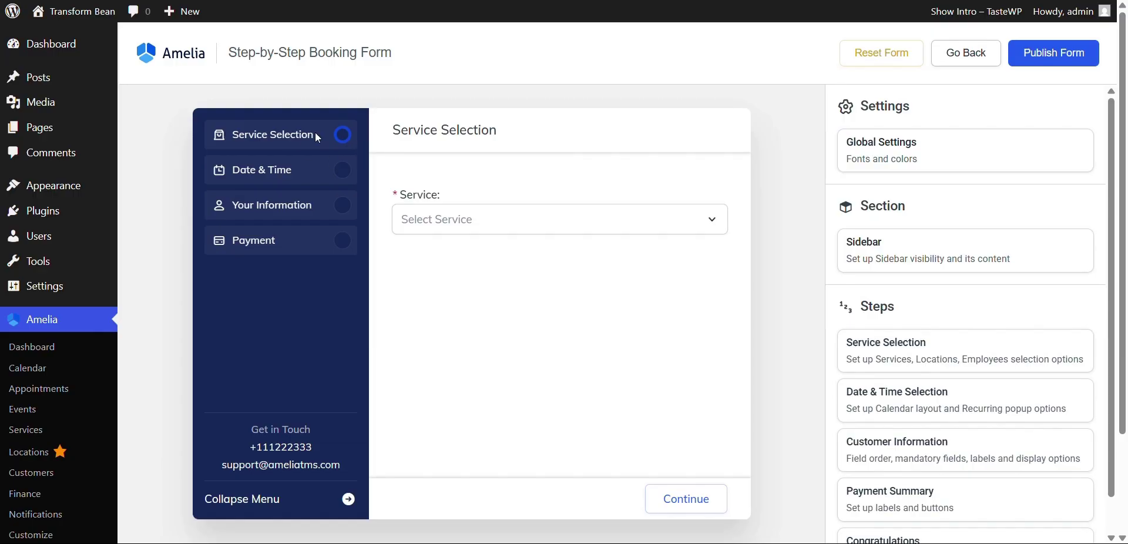
left_click(937, 363)
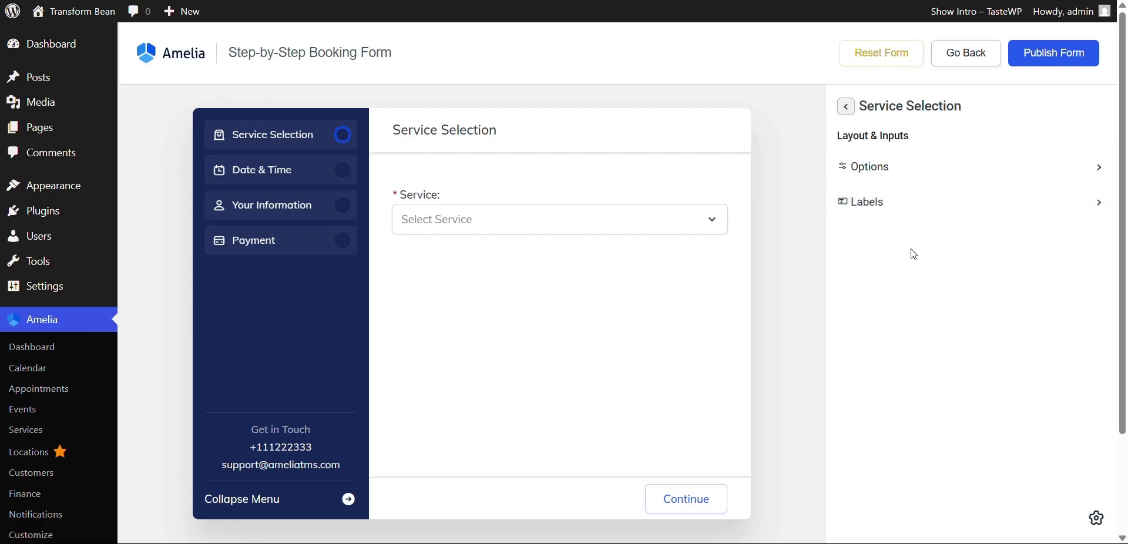
left_click(845, 110)
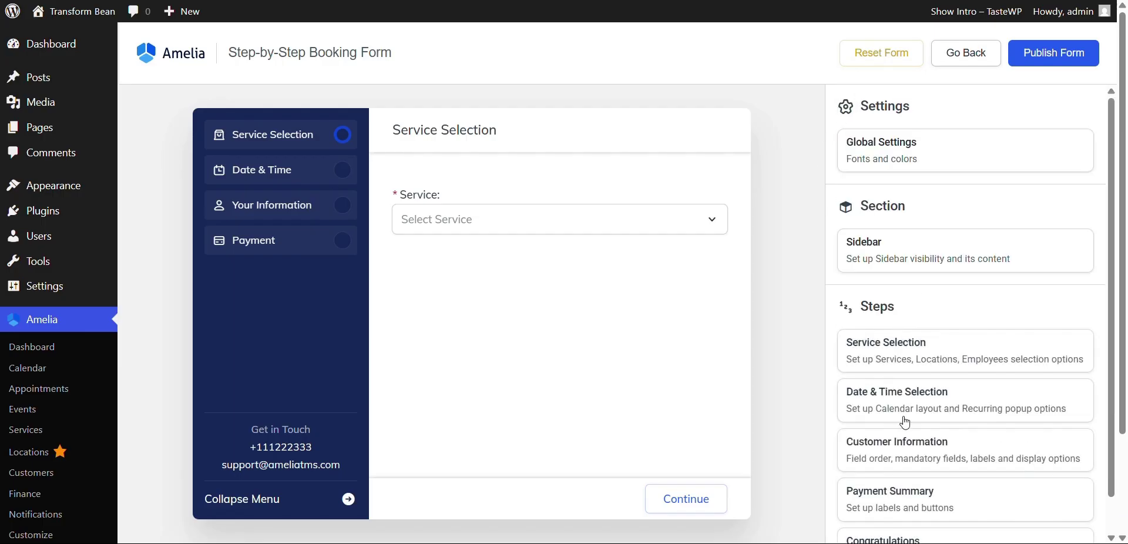
- Try the Date & Time button style and toggle end time, busy slots and time zone
left_click(912, 406)
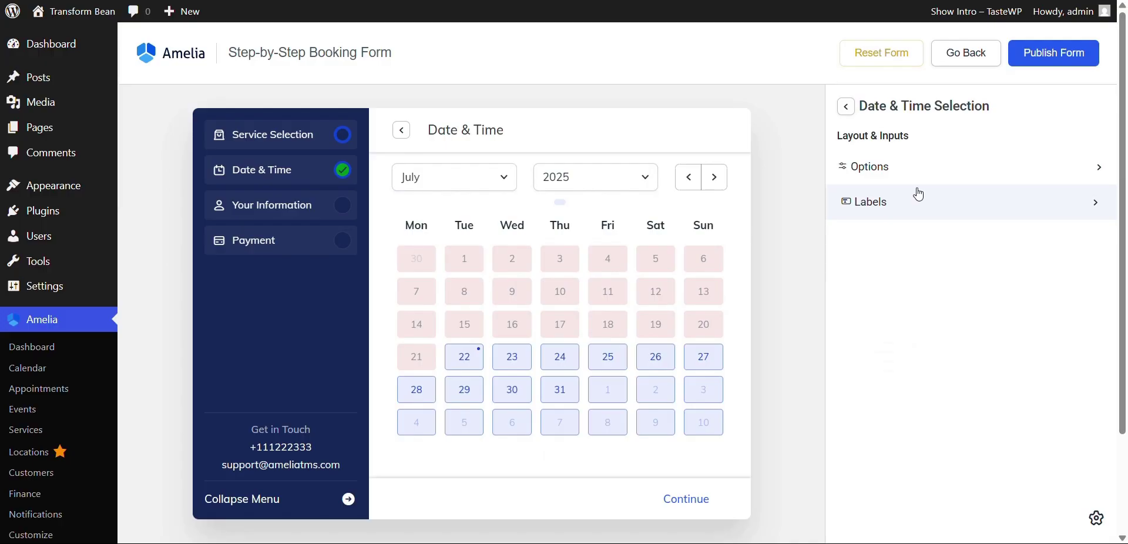
left_click(880, 169)
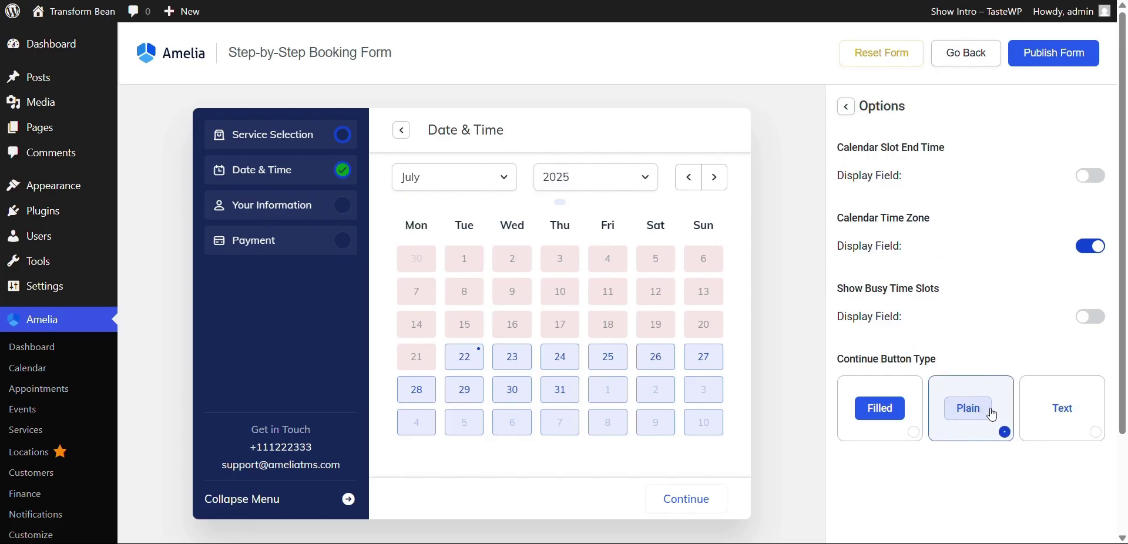
left_click(887, 410)
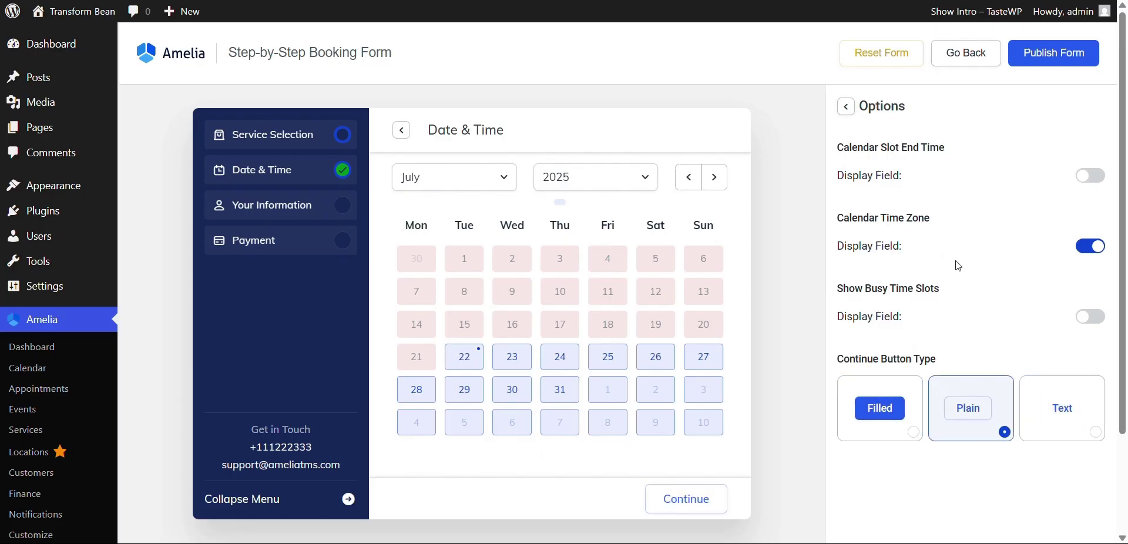
left_click(1089, 176)
left_click(1089, 176)
left_click(1094, 320)
left_click(1094, 317)
left_click(1091, 246)
left_click(1091, 246)
left_click(845, 108)
- View the Date & Time step labels and return to the main form settings list
left_click(921, 210)
left_click(846, 108)
left_click(845, 109)
scroll(923, 323, "down", 3)
scroll(923, 328, "up", 2)
scroll(732, 307, "up", 2)
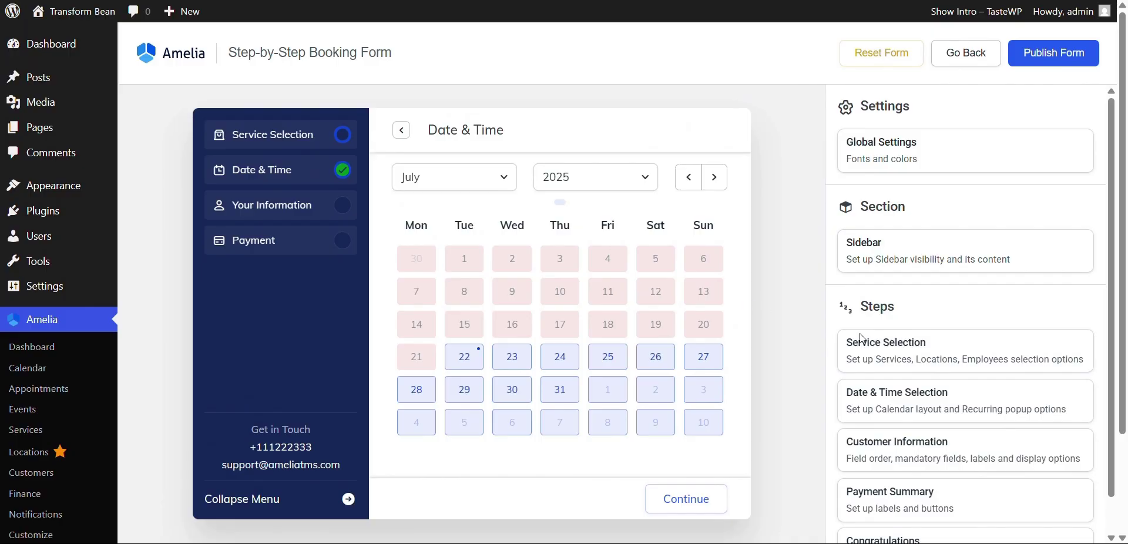
- Review the customer field order in the Customer Information step
left_click(947, 455)
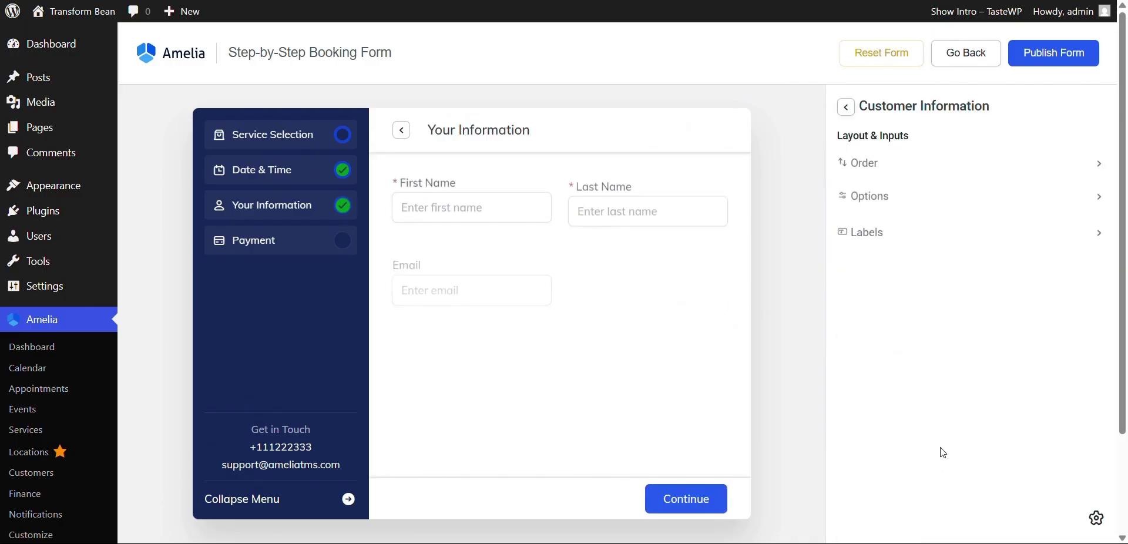
left_click(898, 167)
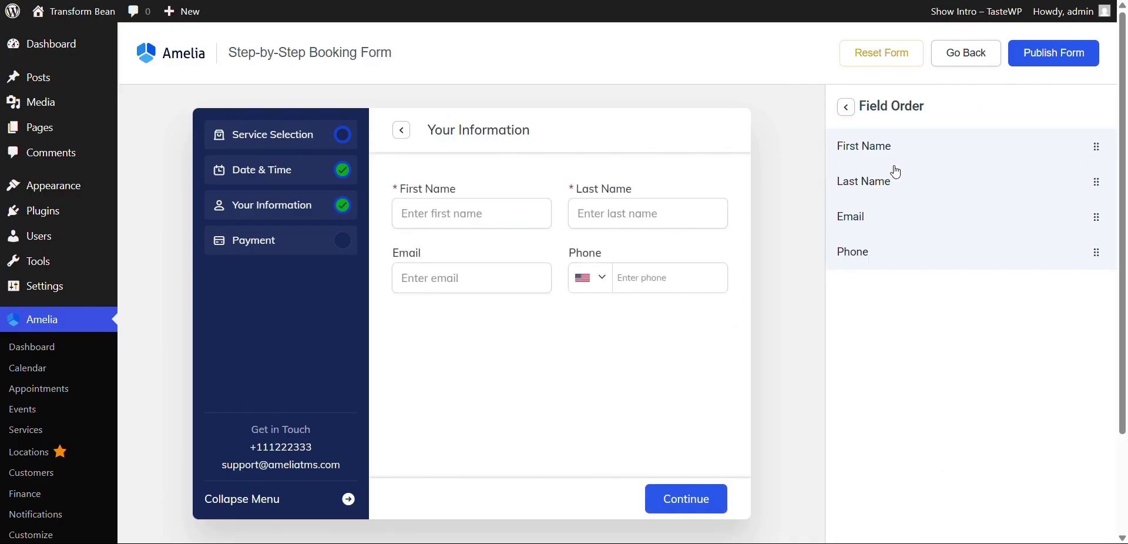
left_click(846, 107)
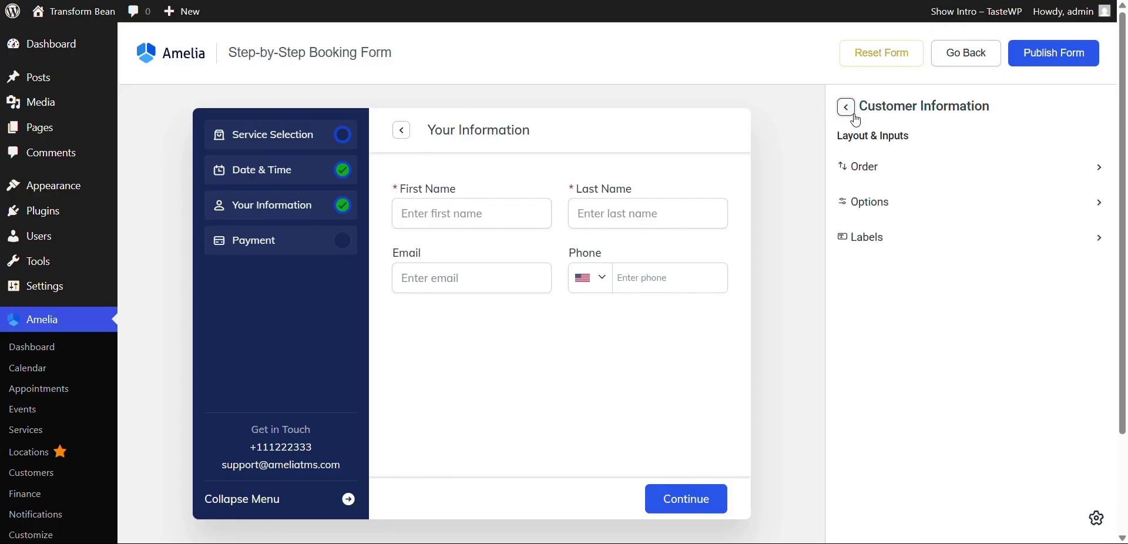
left_click(846, 108)
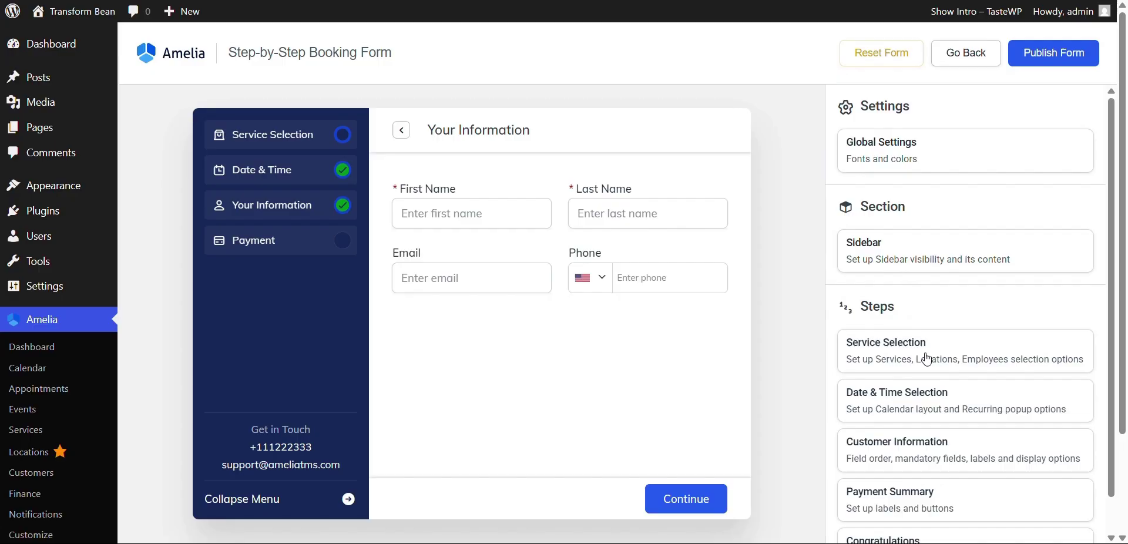
- Open the Payment Summary step settings and publish the customized booking form
scroll(929, 365, "down", 1)
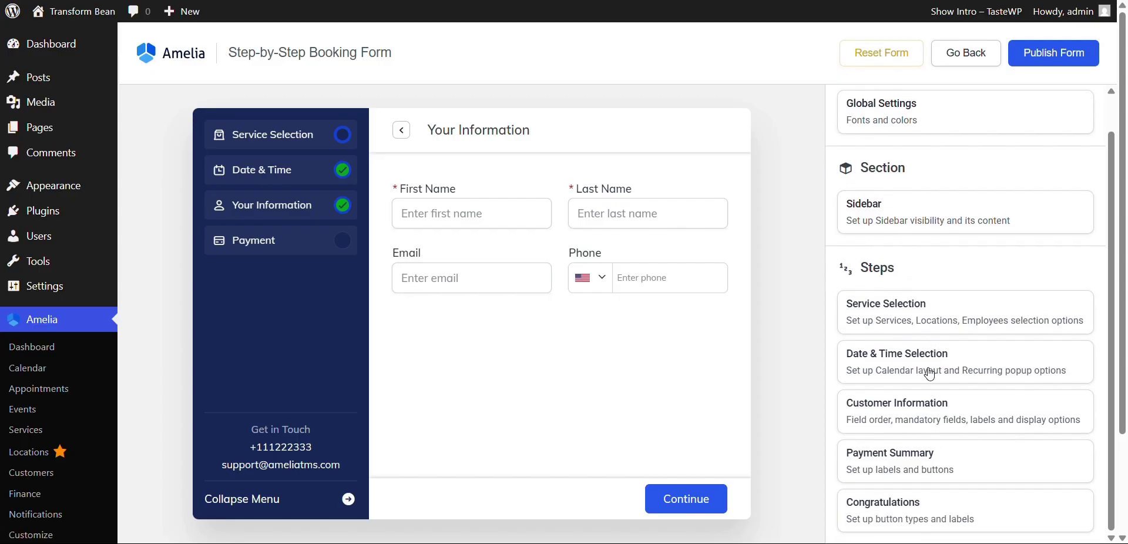
left_click(968, 474)
left_click(847, 107)
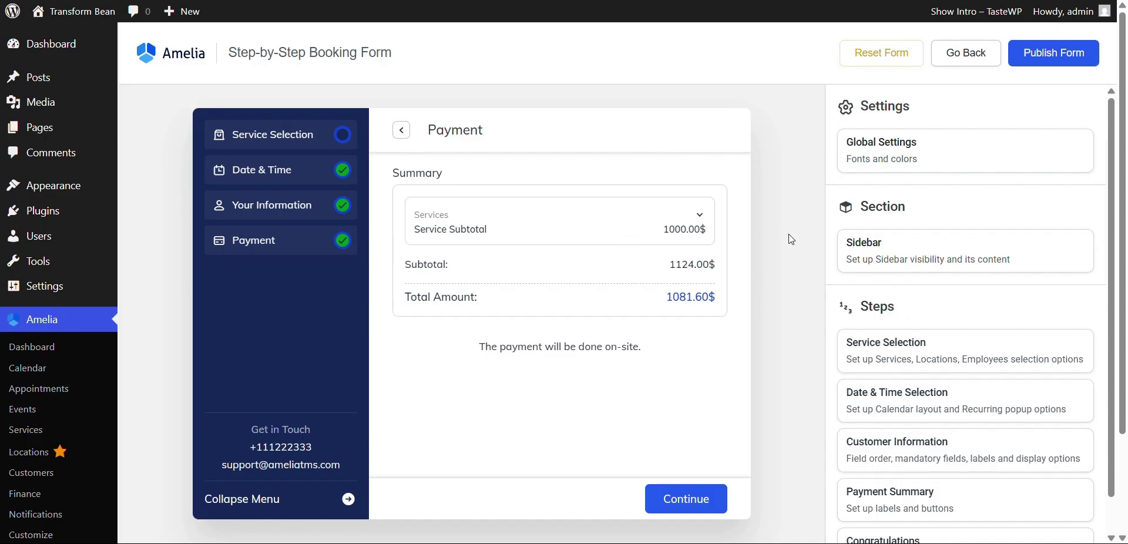
scroll(952, 317, "down", 1)
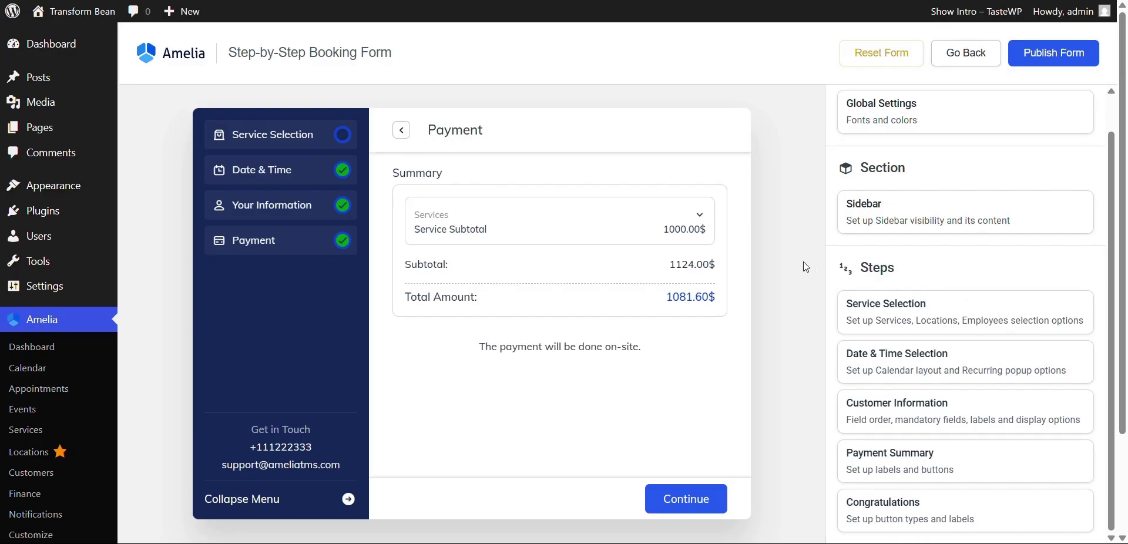
left_click(890, 454)
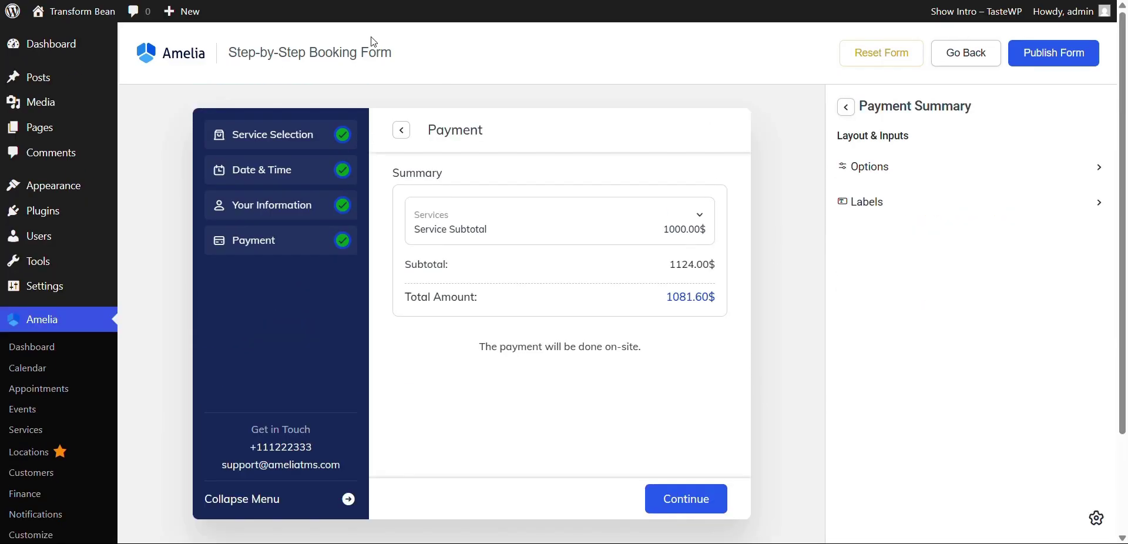
left_click(1039, 63)
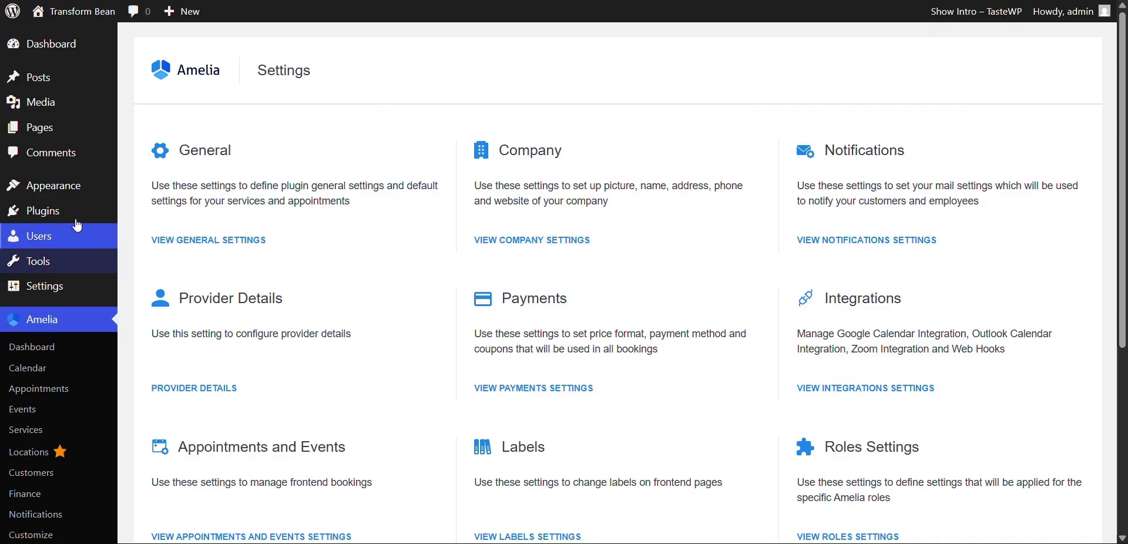
- Create a new WordPress user with the Amelia Employee role
mouse_move(88, 252)
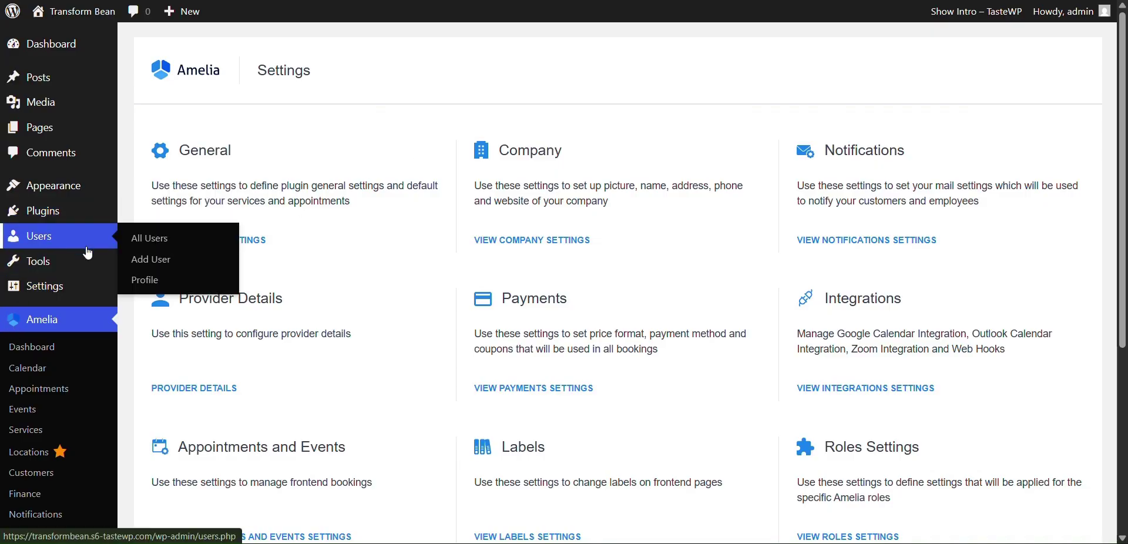
left_click(150, 261)
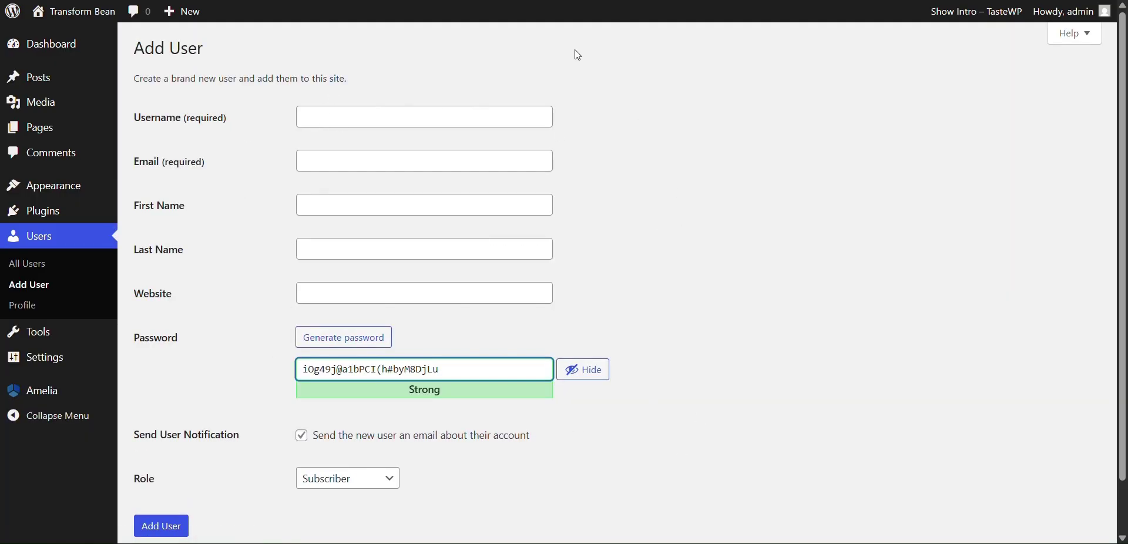
scroll(443, 525, "down", 1)
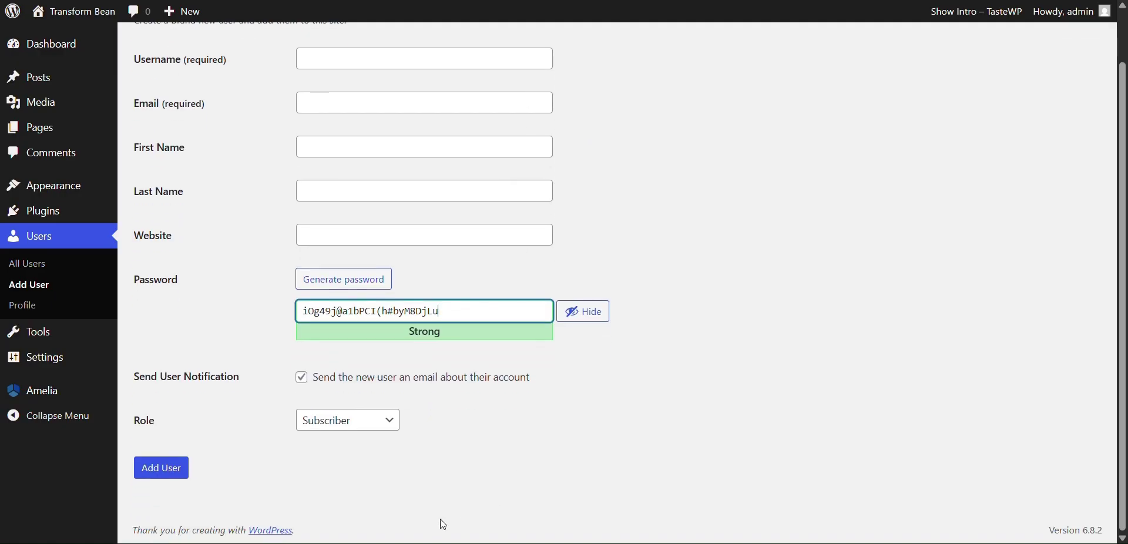
left_click(374, 424)
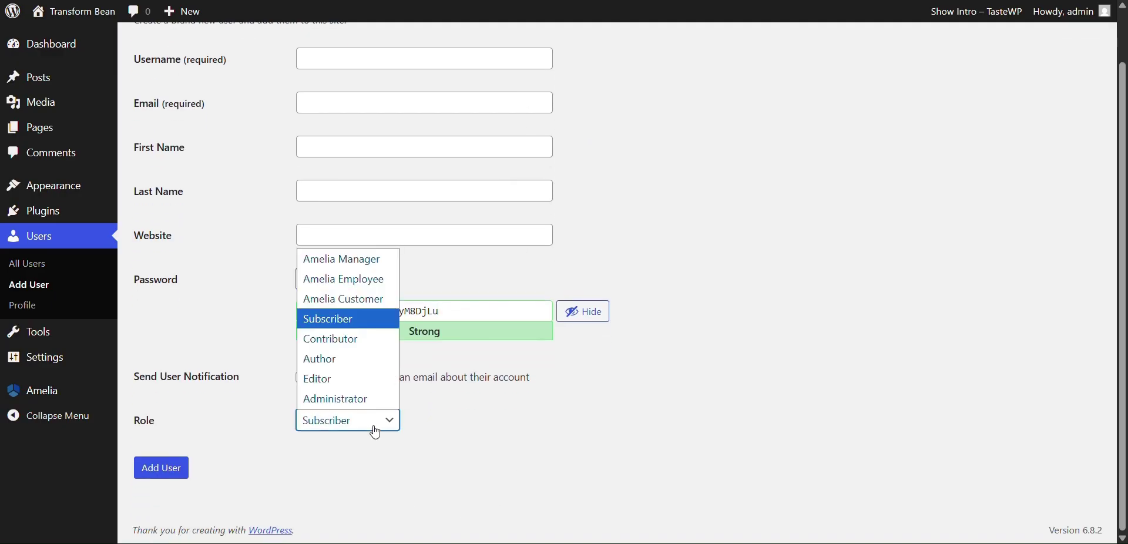
left_click(367, 284)
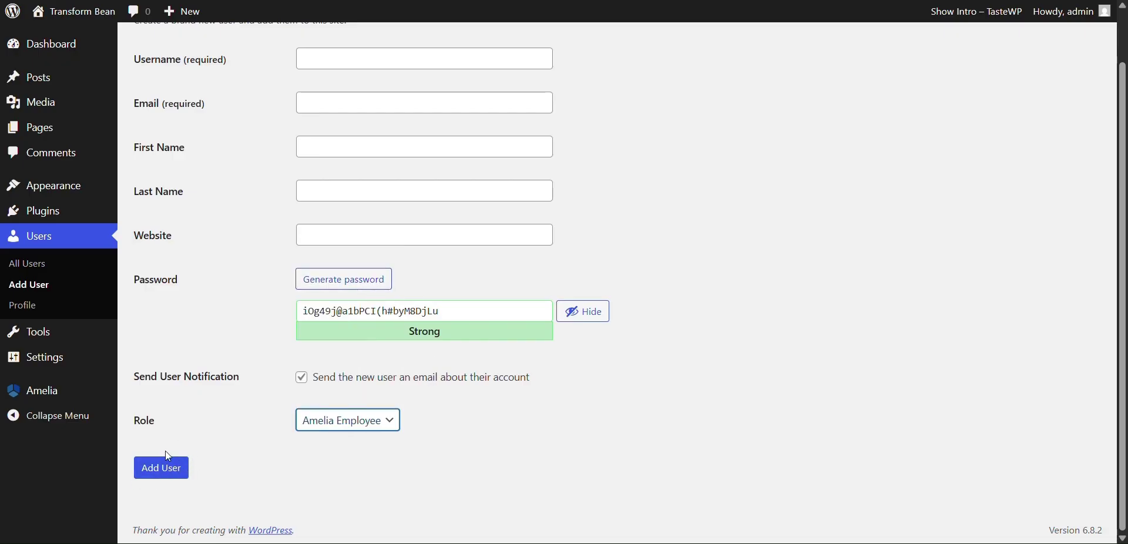
left_click(150, 470)
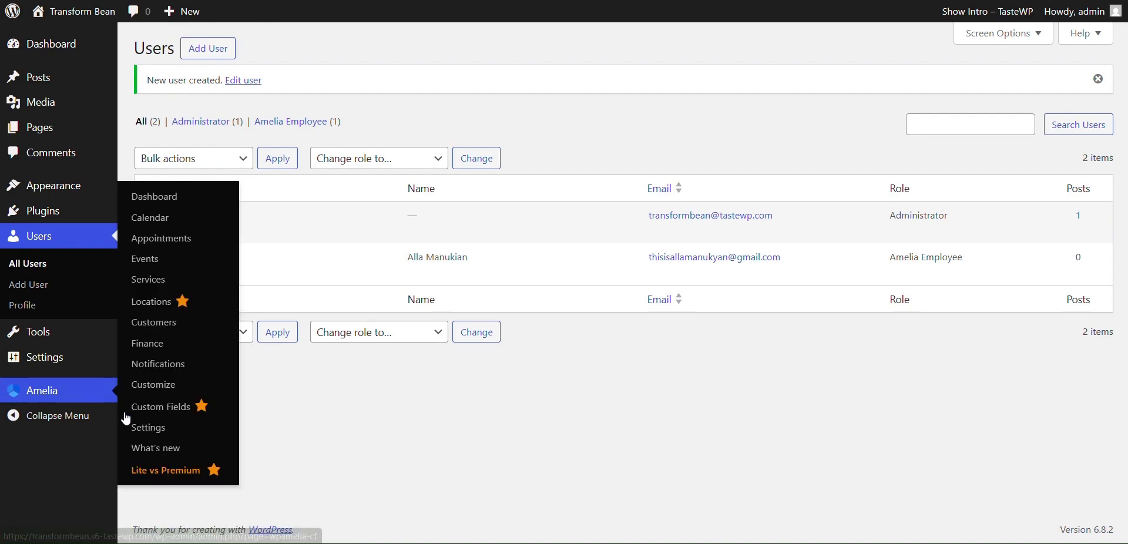
- In Amelia Provider Details, link the employee to the new WordPress user and save
left_click(143, 432)
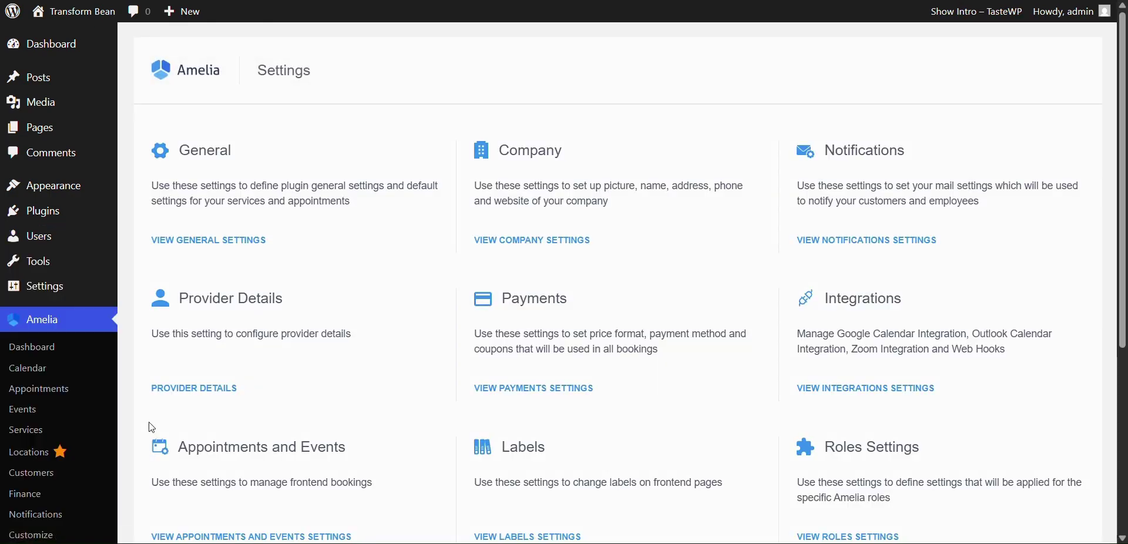
left_click(208, 389)
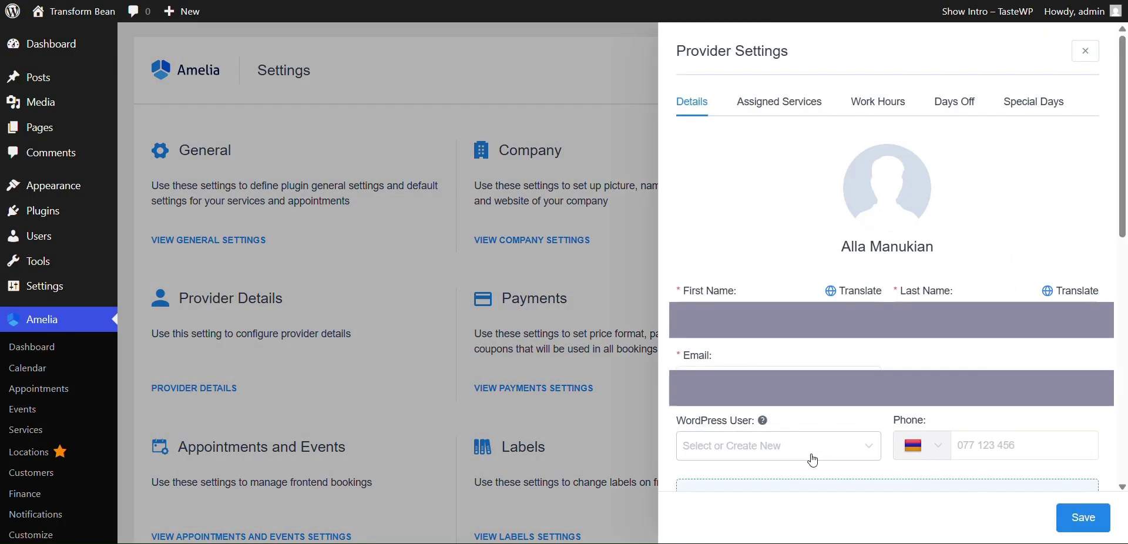
left_click(726, 449)
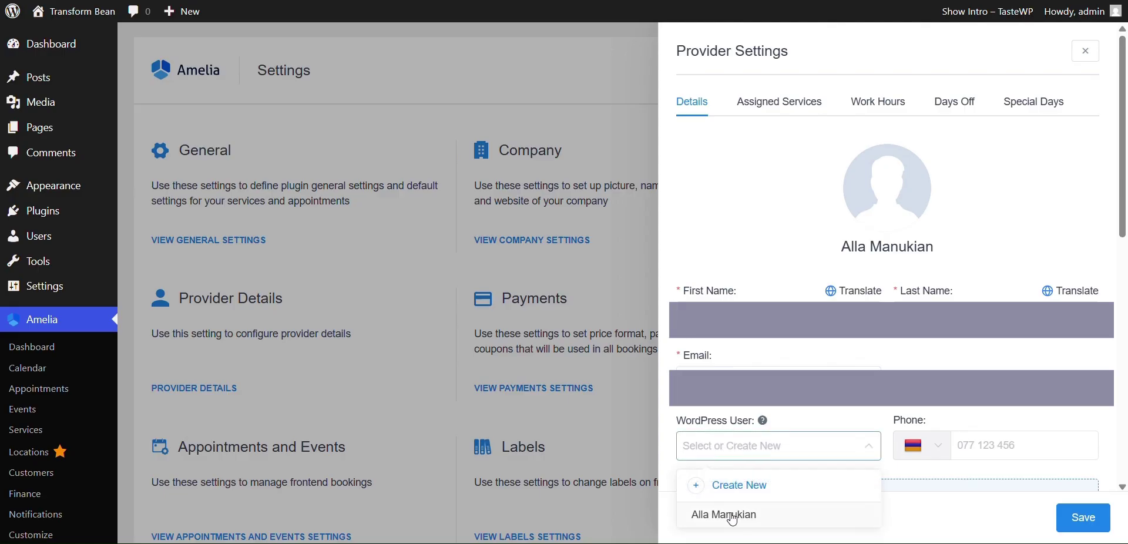
left_click(732, 516)
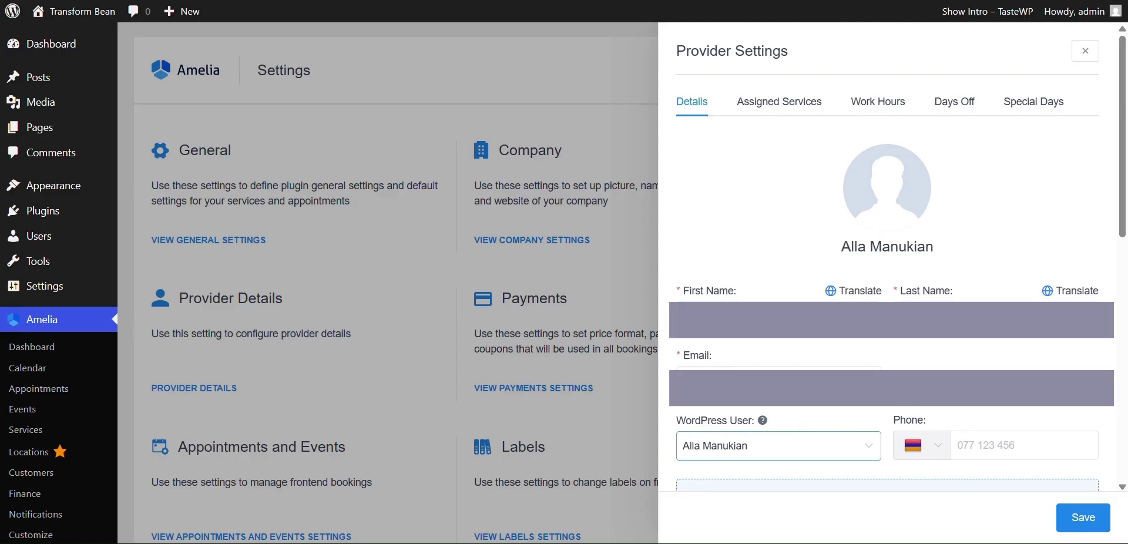
left_click(1085, 518)
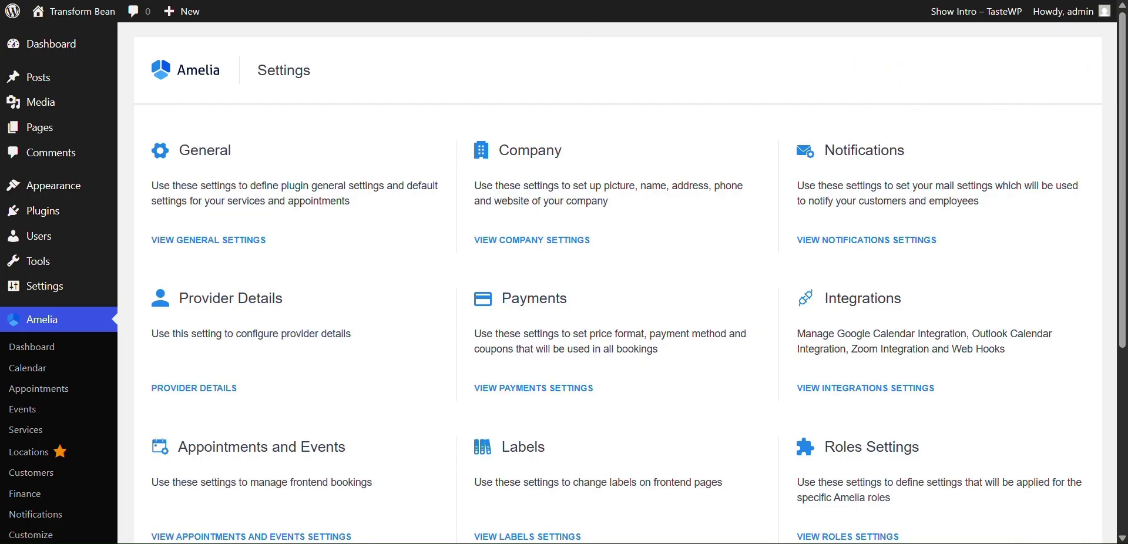
- Insert an 'Amelia - Step-By-Step Booking' block after the Sample Page's last paragraph
mouse_move(59, 137)
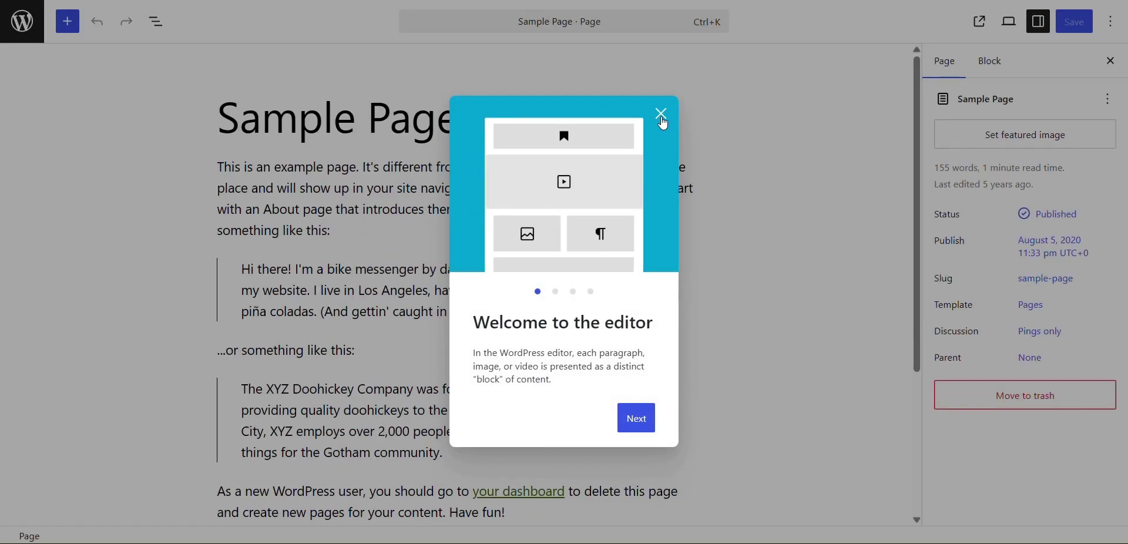
left_click(658, 118)
scroll(647, 207, "down", 4)
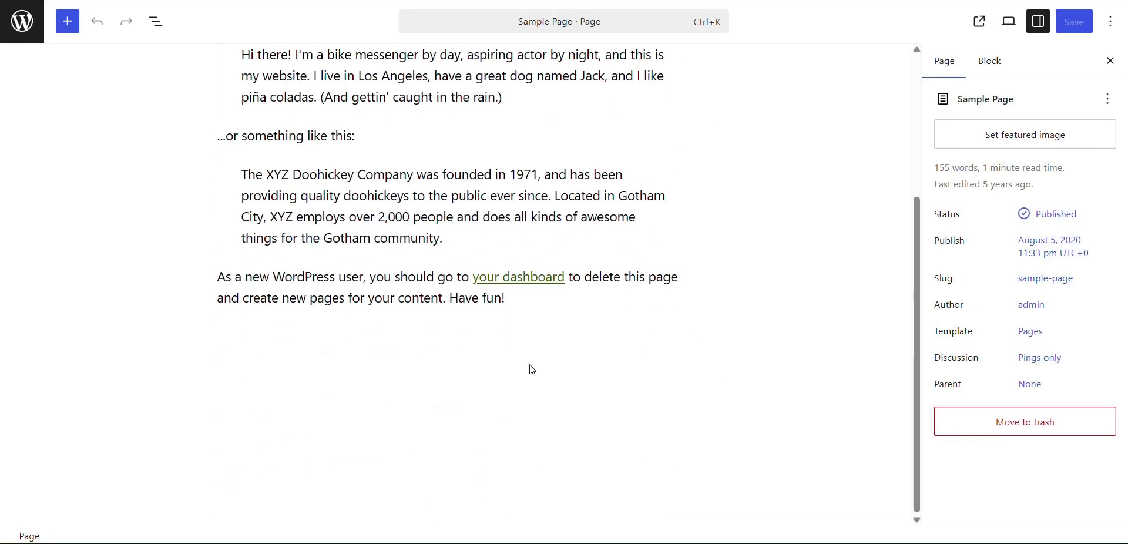
left_click(521, 305)
left_click(610, 346)
left_click(687, 341)
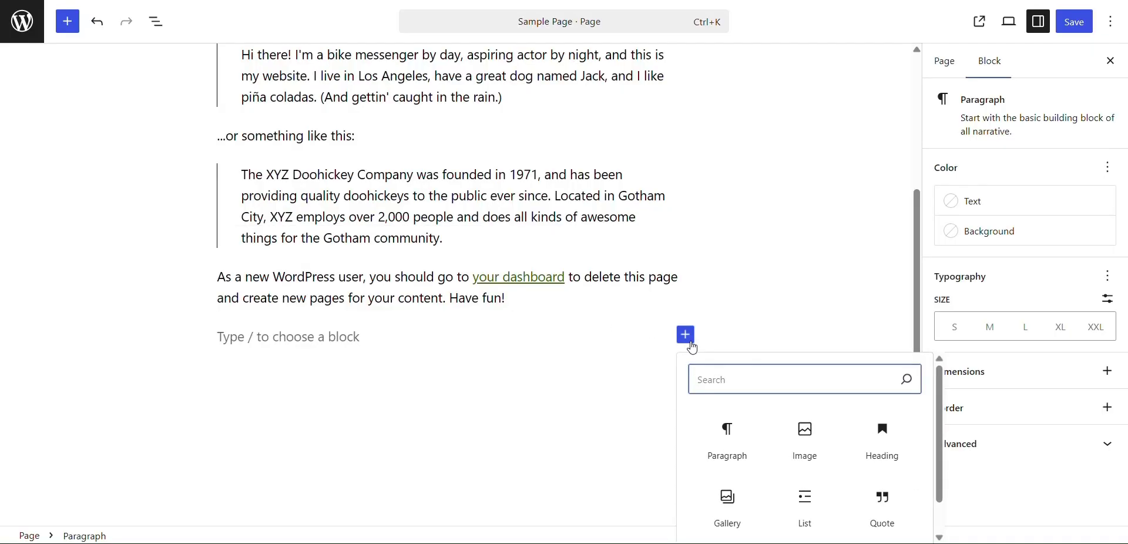
type("Ame")
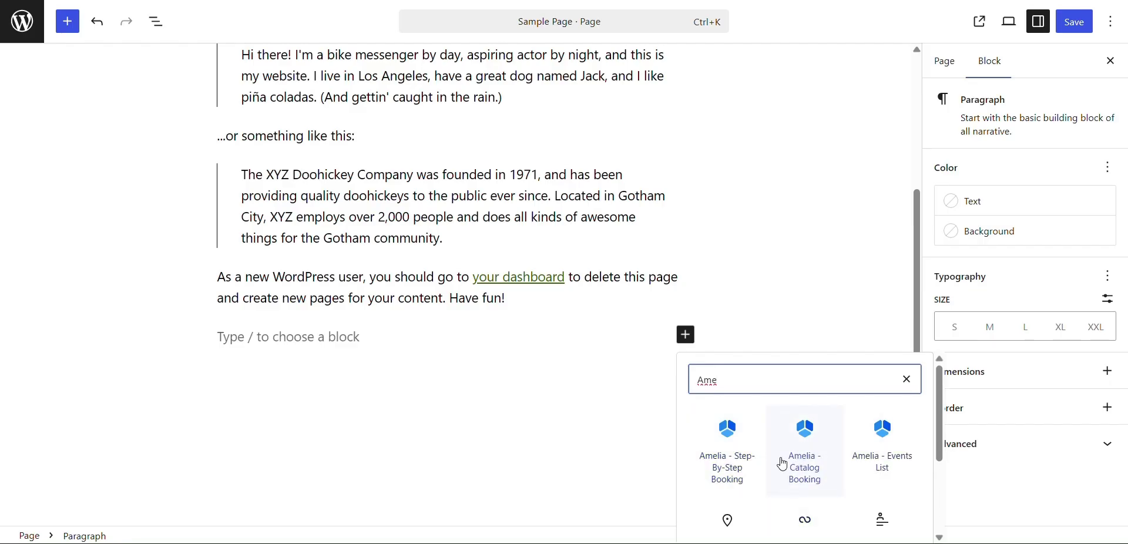
left_click(741, 475)
- Save the Sample Page and view it live
scroll(703, 395, "down", 1)
left_click(1075, 21)
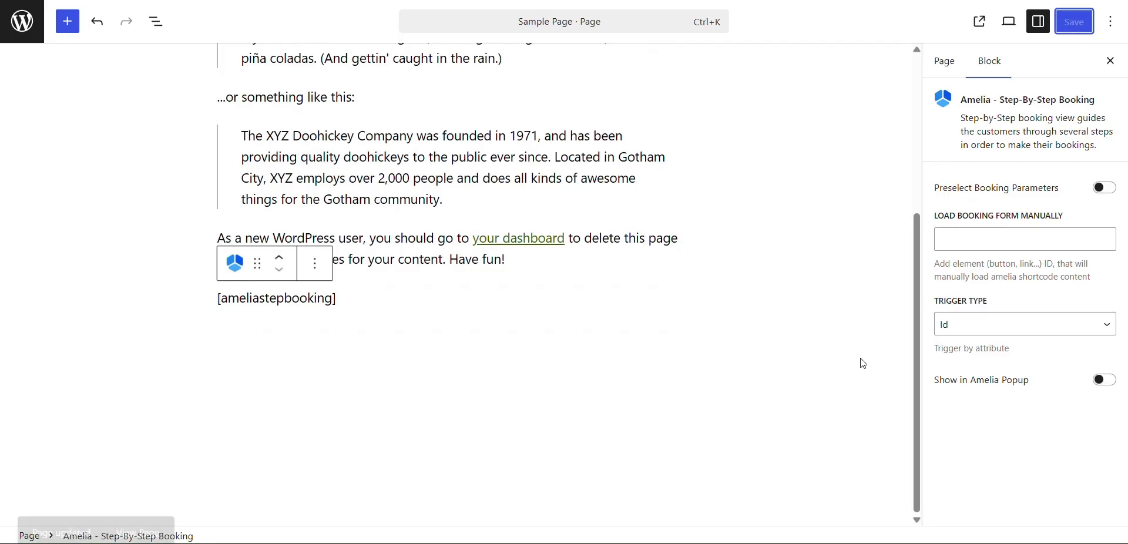
left_click(981, 23)
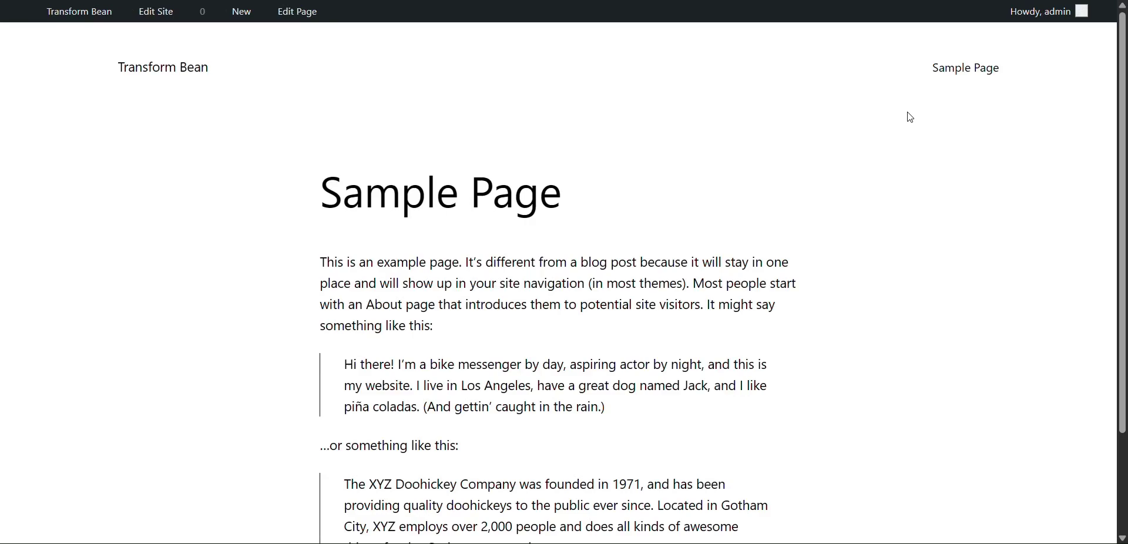
- Book a July 24 12:30 PM slot and continue through Your Information to Payments
scroll(738, 259, "down", 8)
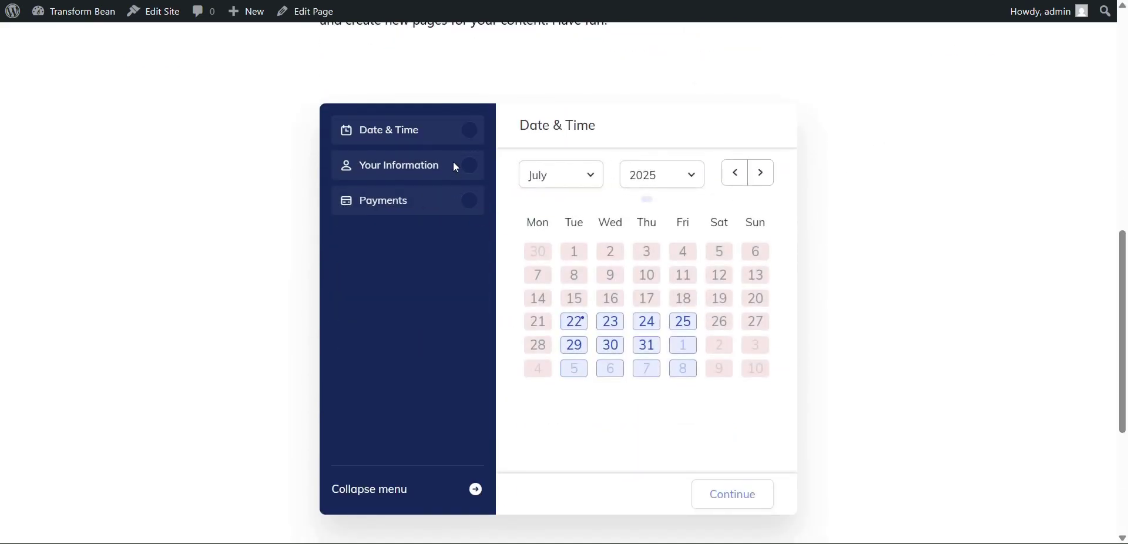
left_click(647, 327)
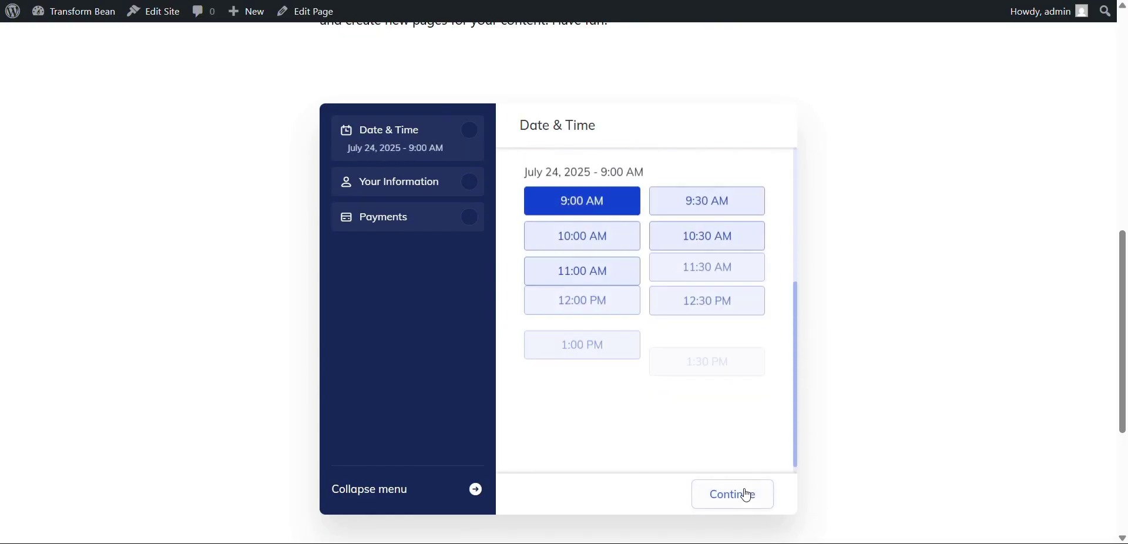
left_click(675, 238)
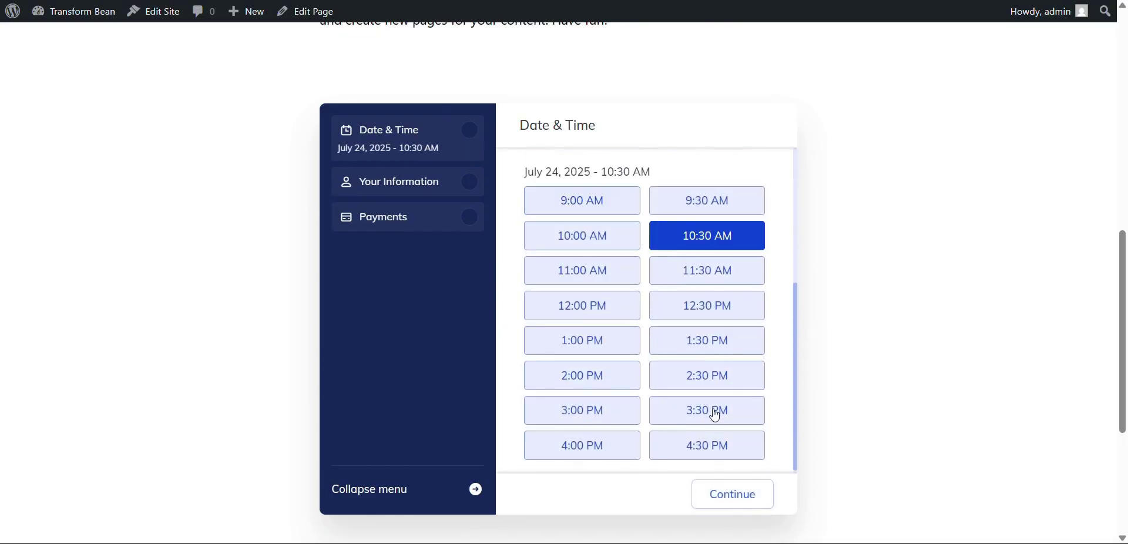
left_click(690, 323)
left_click(741, 499)
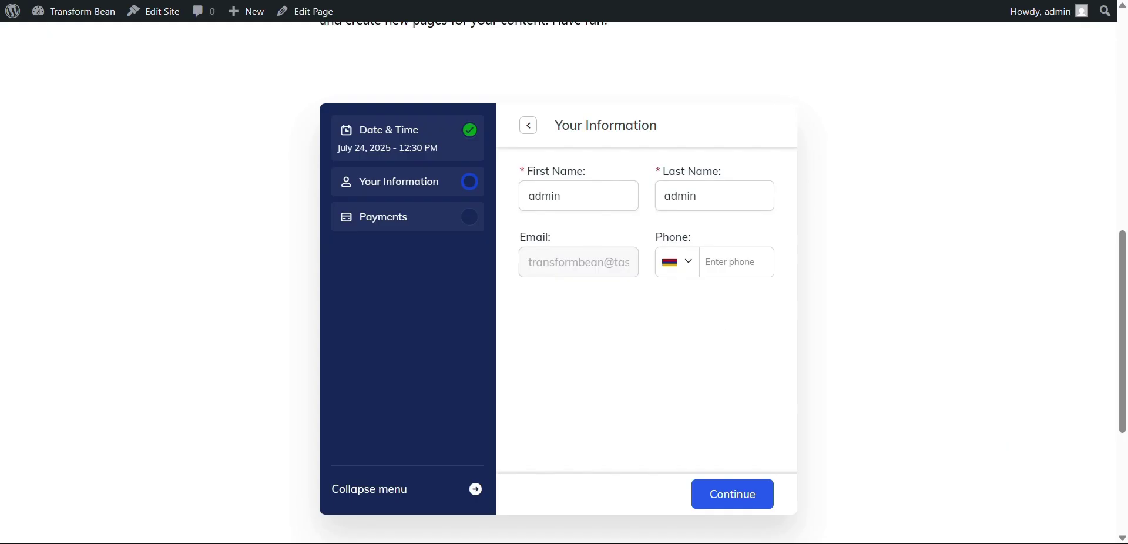
left_click(732, 494)
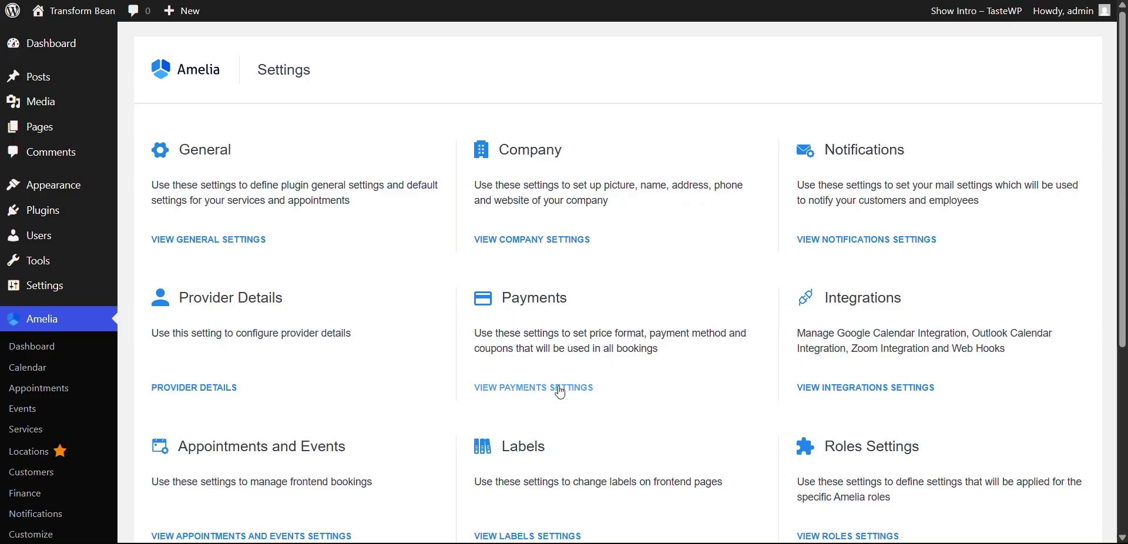
- Open Payments settings, check the US Dollar currency list and scroll through the gateways
left_click(562, 389)
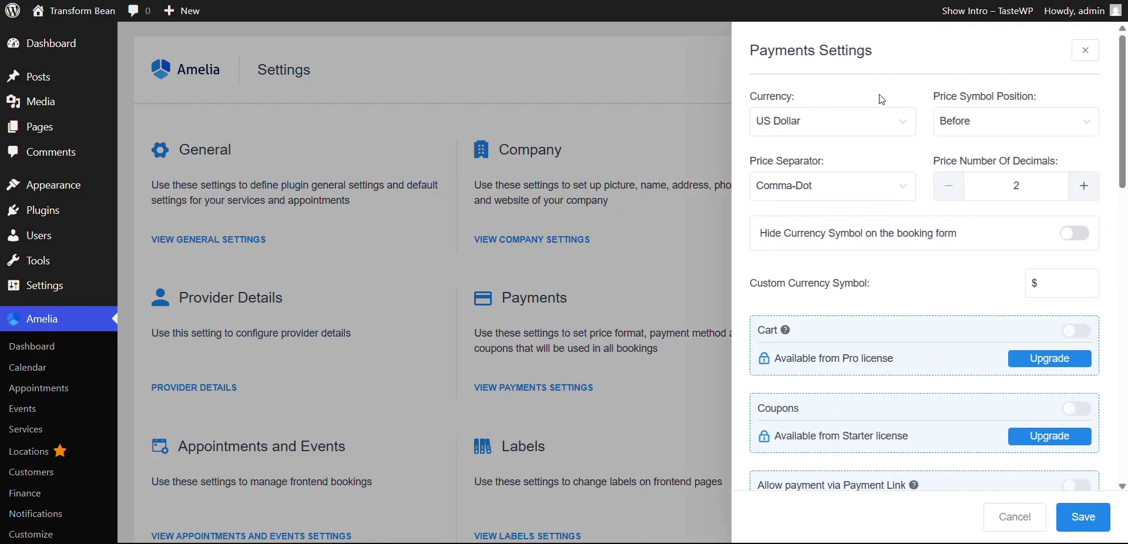
left_click(880, 120)
left_click(890, 120)
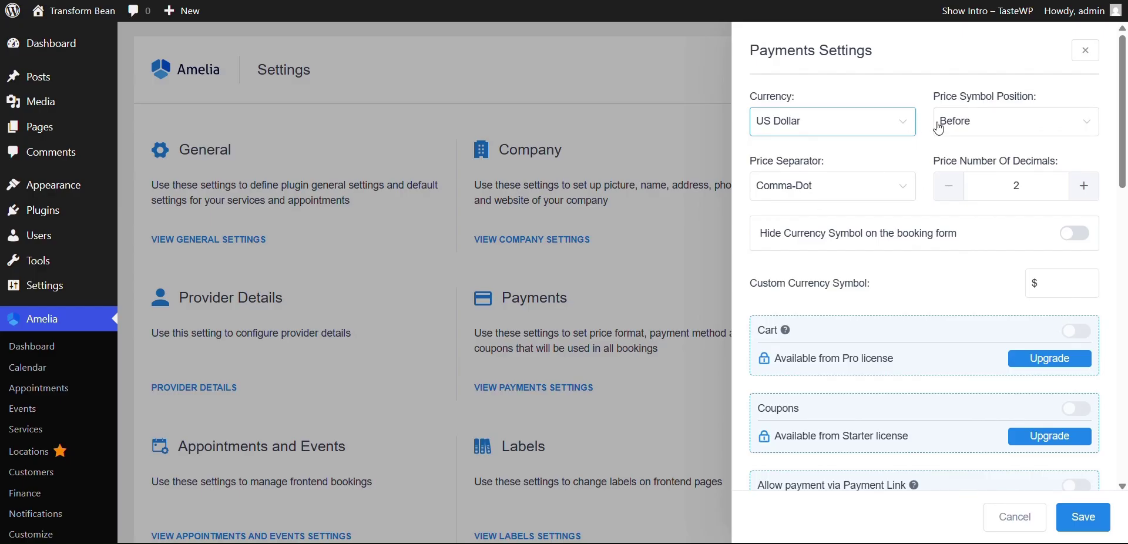
scroll(934, 195, "down", 5)
scroll(930, 186, "down", 2)
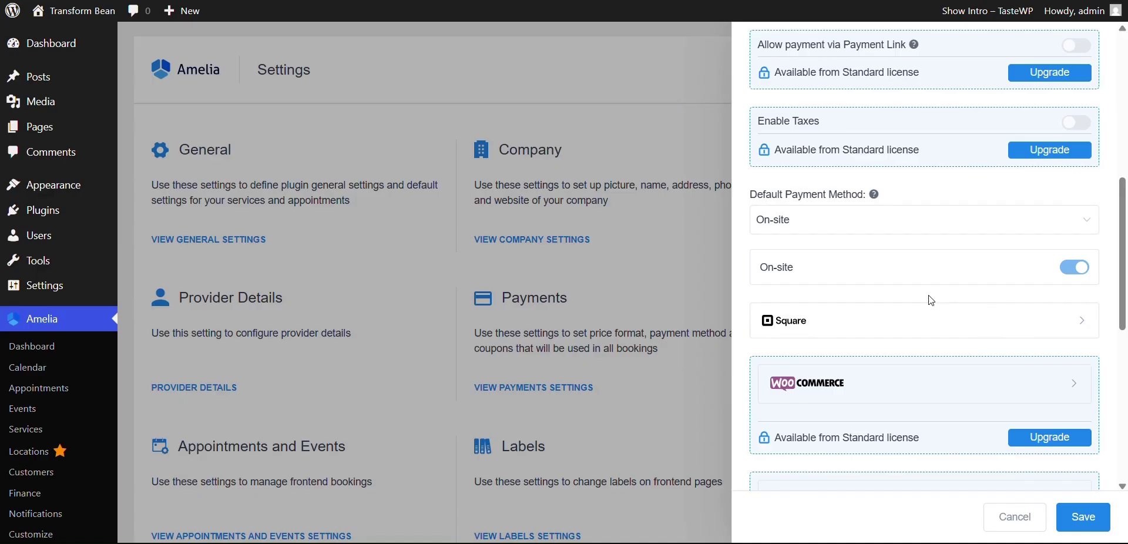
scroll(932, 300, "down", 2)
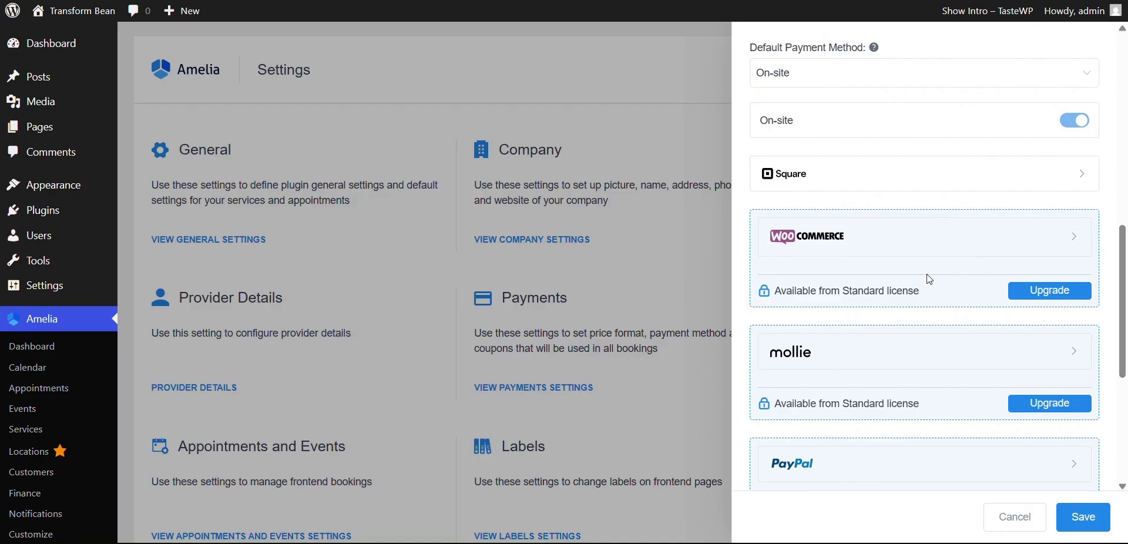
scroll(890, 351, "down", 4)
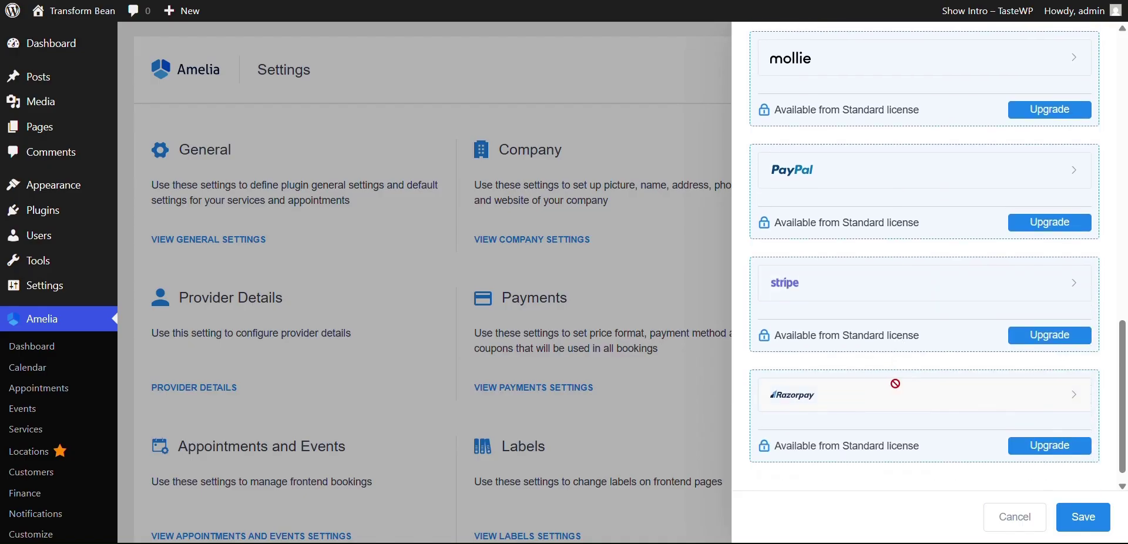
scroll(898, 383, "up", 8)
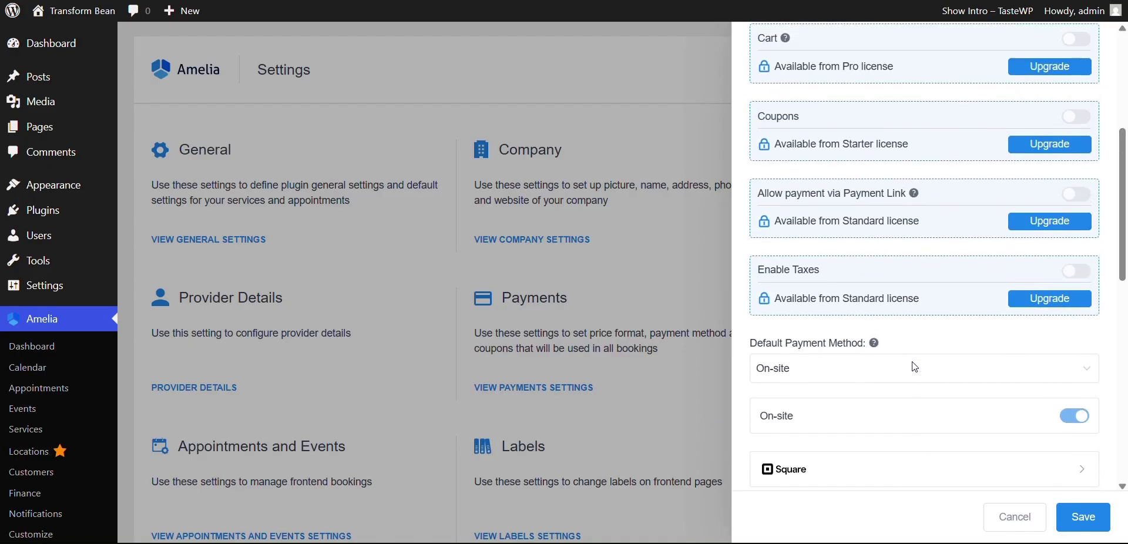